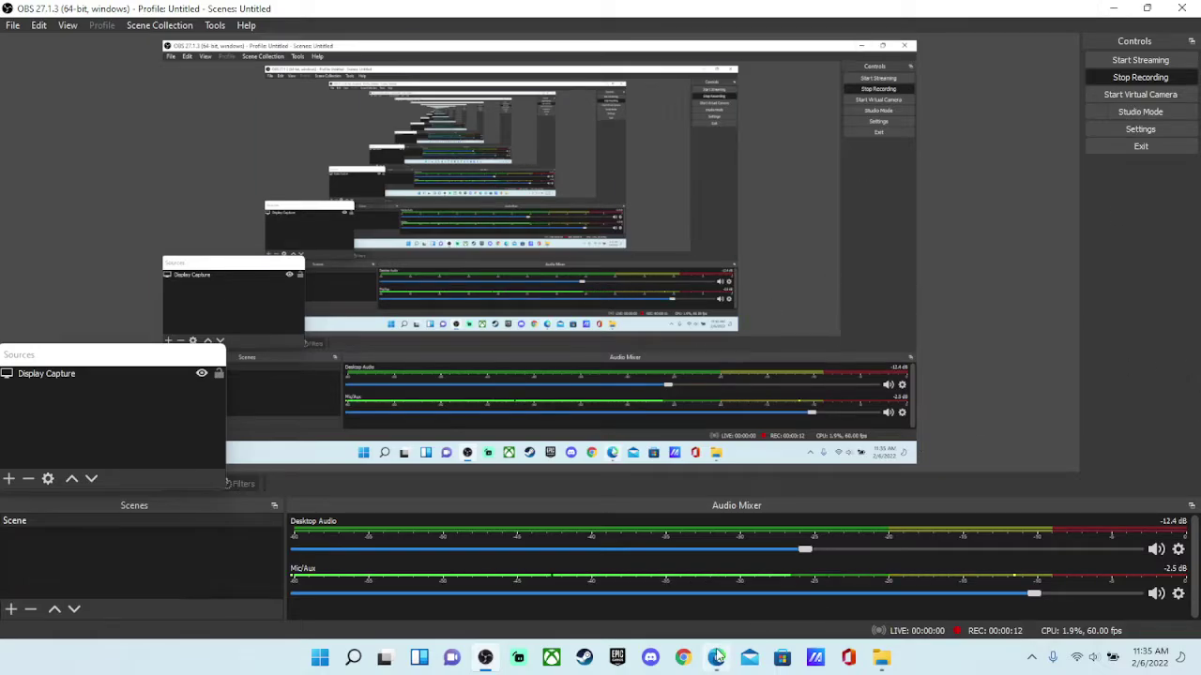
Step: Bring the Microsoft Edge browser in front of OBS Studio
click(716, 656)
Step: Open Omlet Arcade's Stream Dashboard and go to its Stream Settings page
click(319, 11)
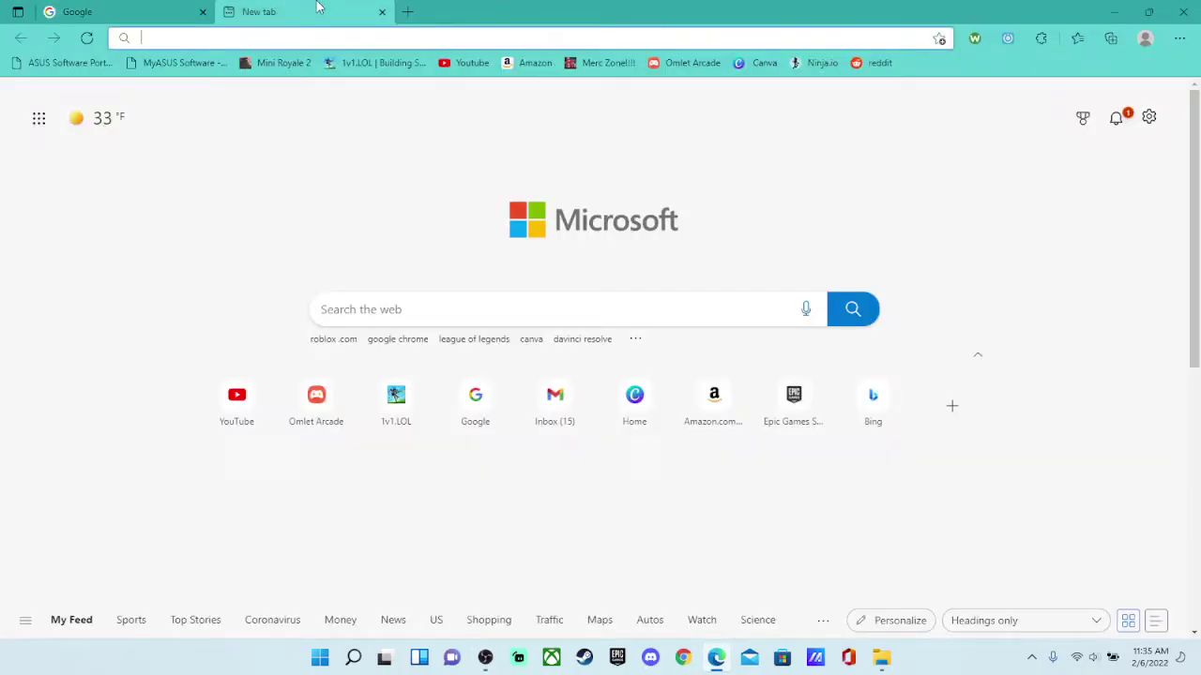
click(654, 63)
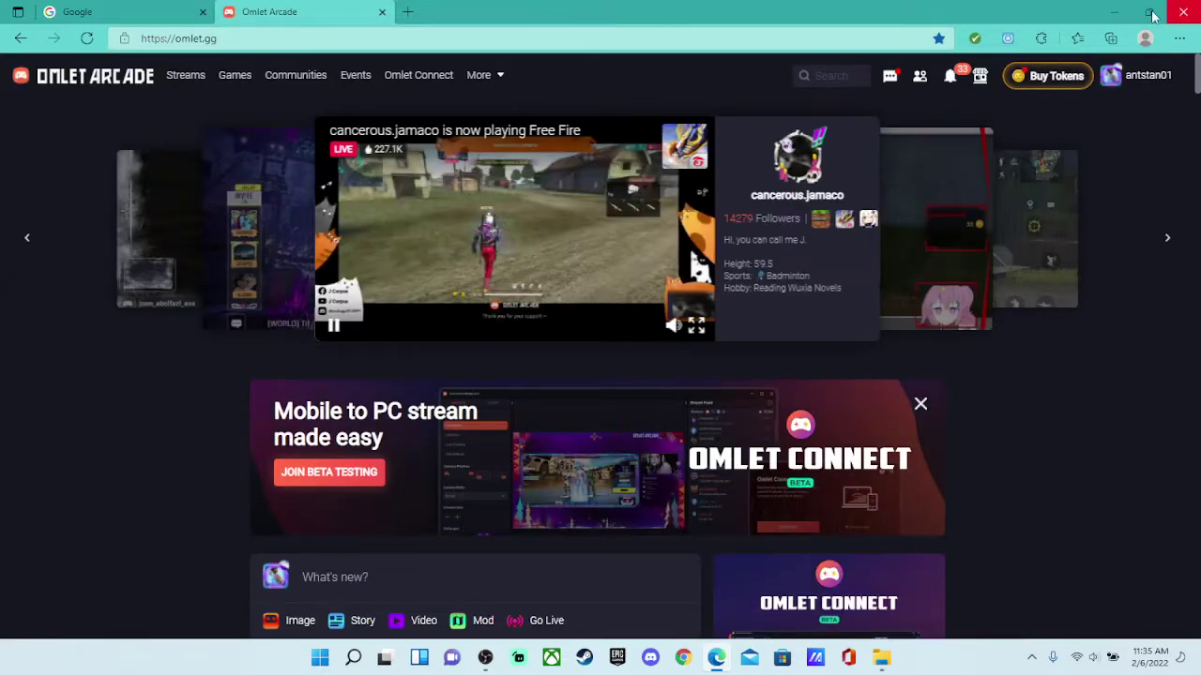
click(1139, 77)
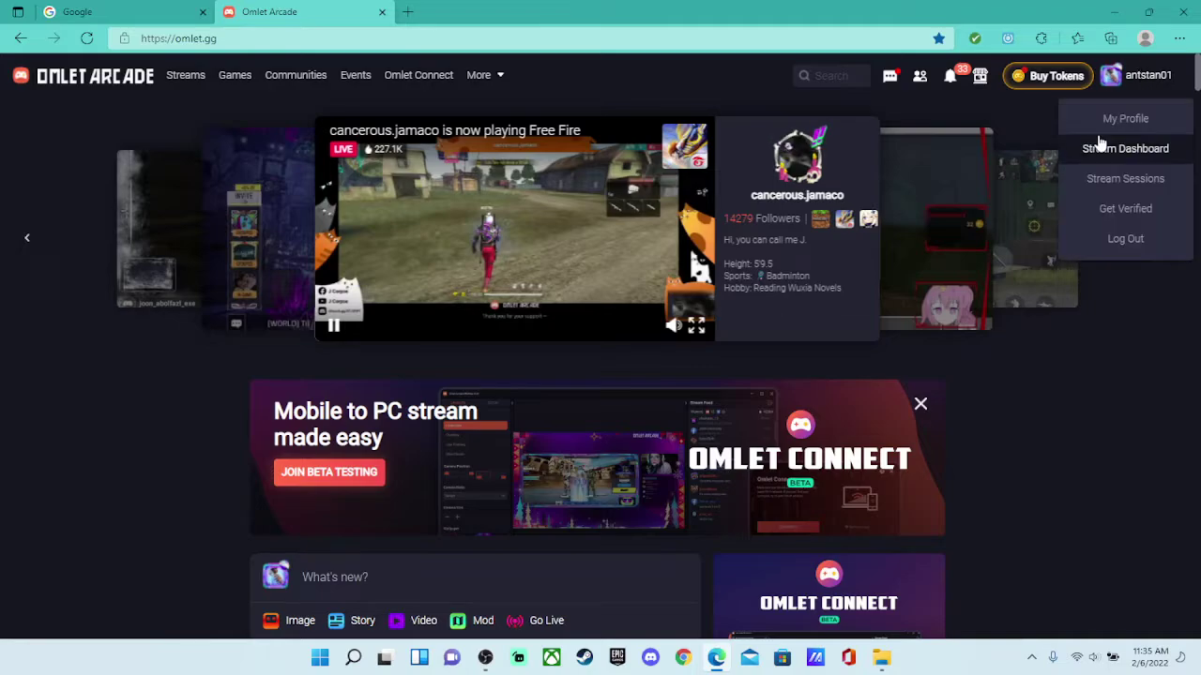
click(1112, 150)
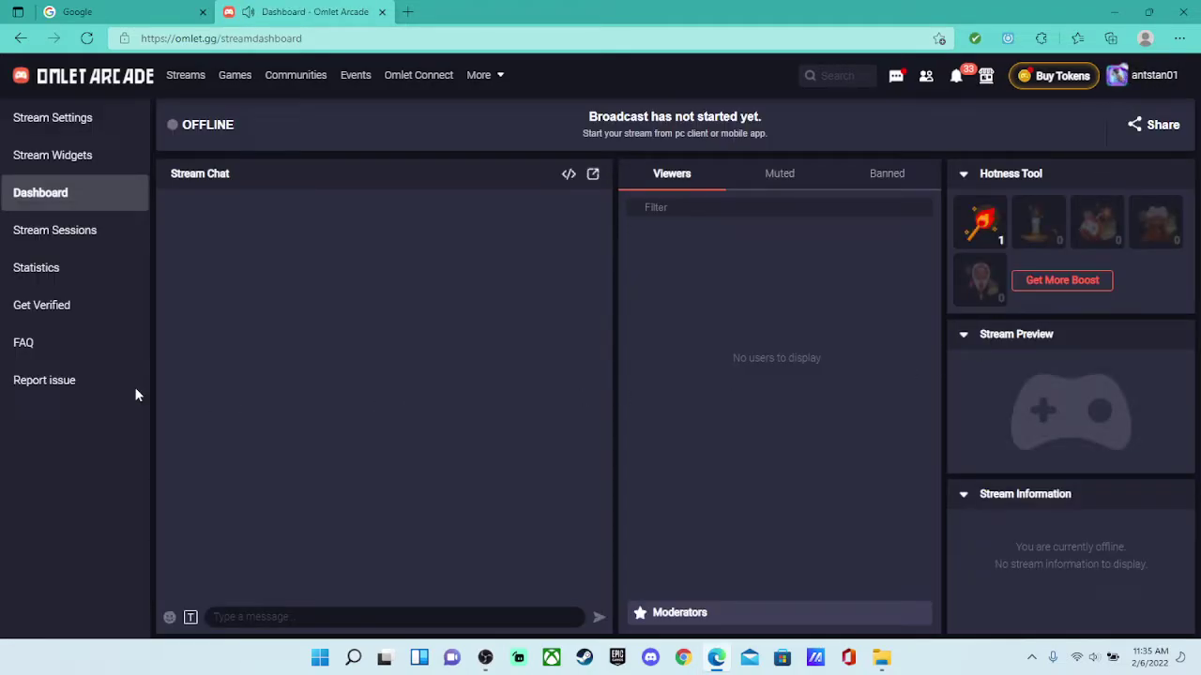
click(83, 126)
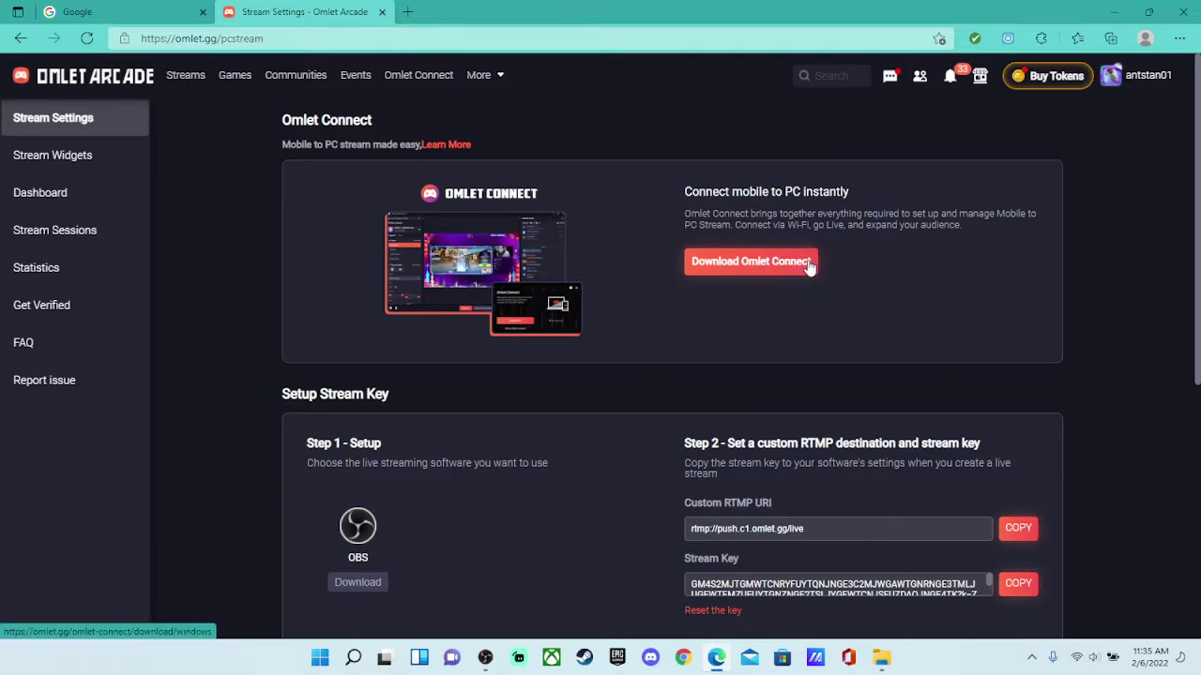
Step: Minimize the browser, OBS and the Videos folder, then bring Stream Settings back
click(1114, 11)
click(485, 657)
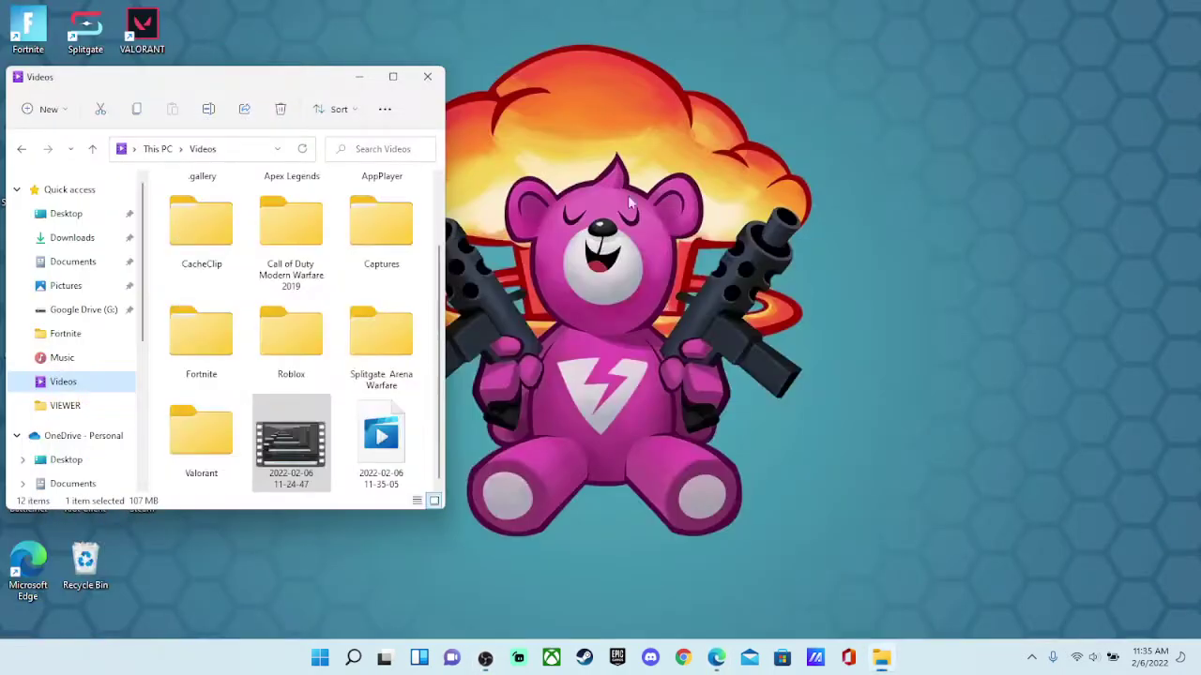
click(361, 79)
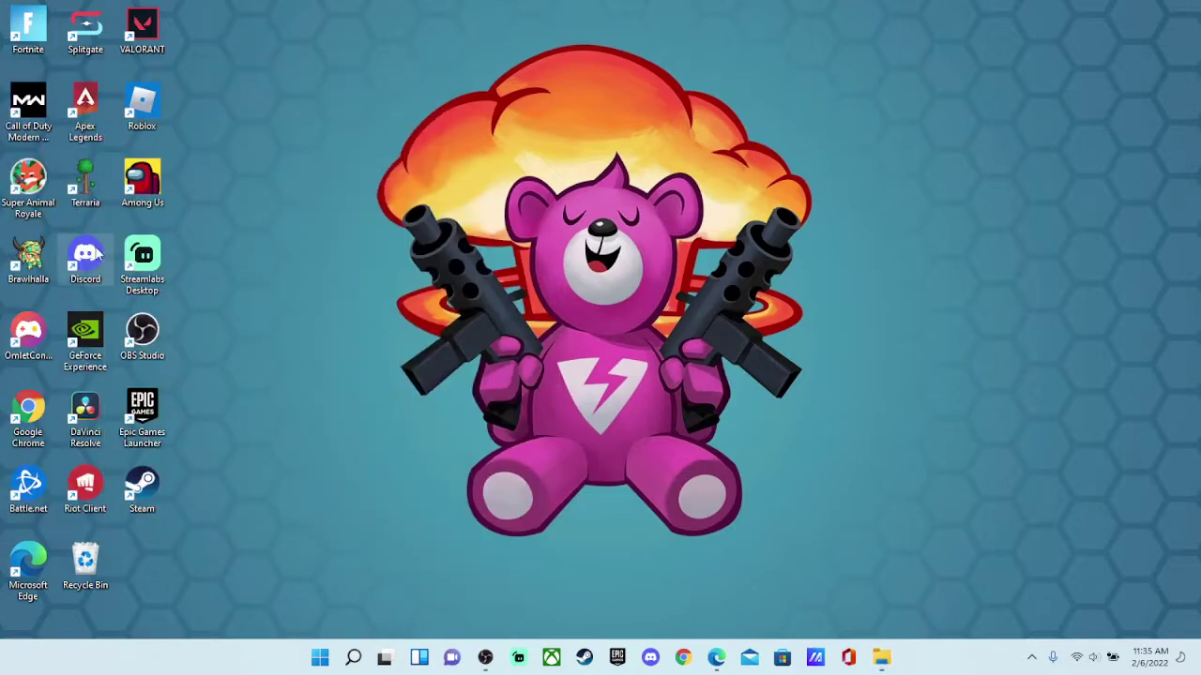
click(721, 660)
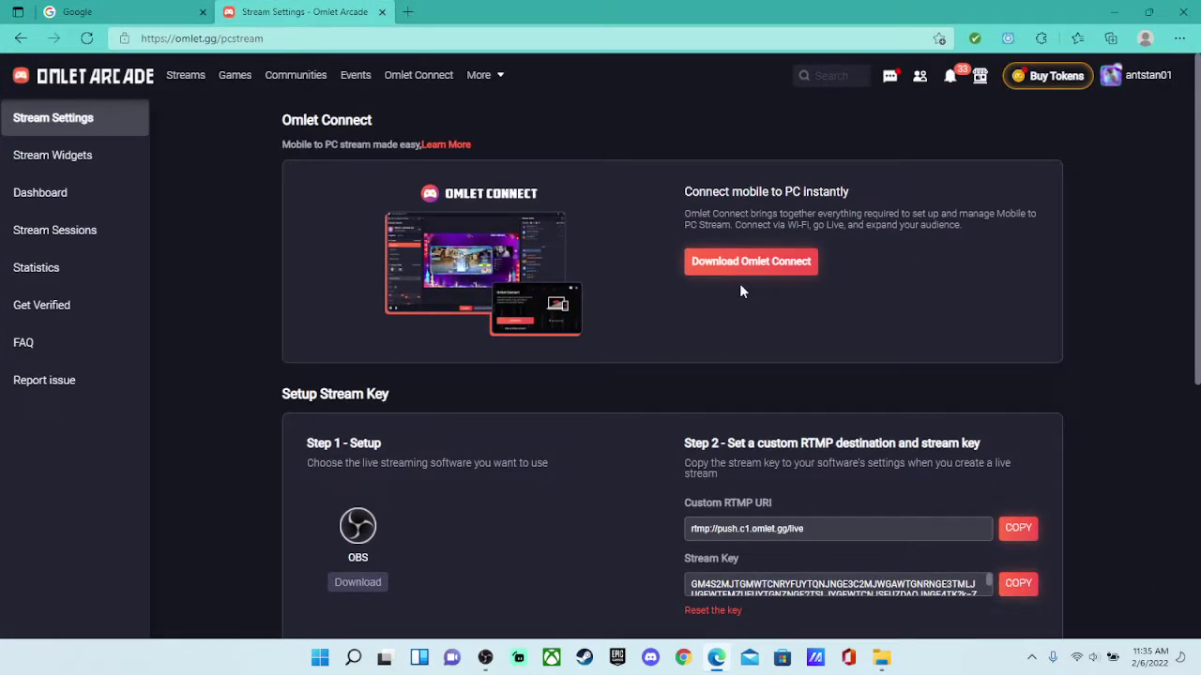
Step: Search Google for 'obs studio download' and download the Windows version from obsproject.com
scroll(696, 349, down, 2)
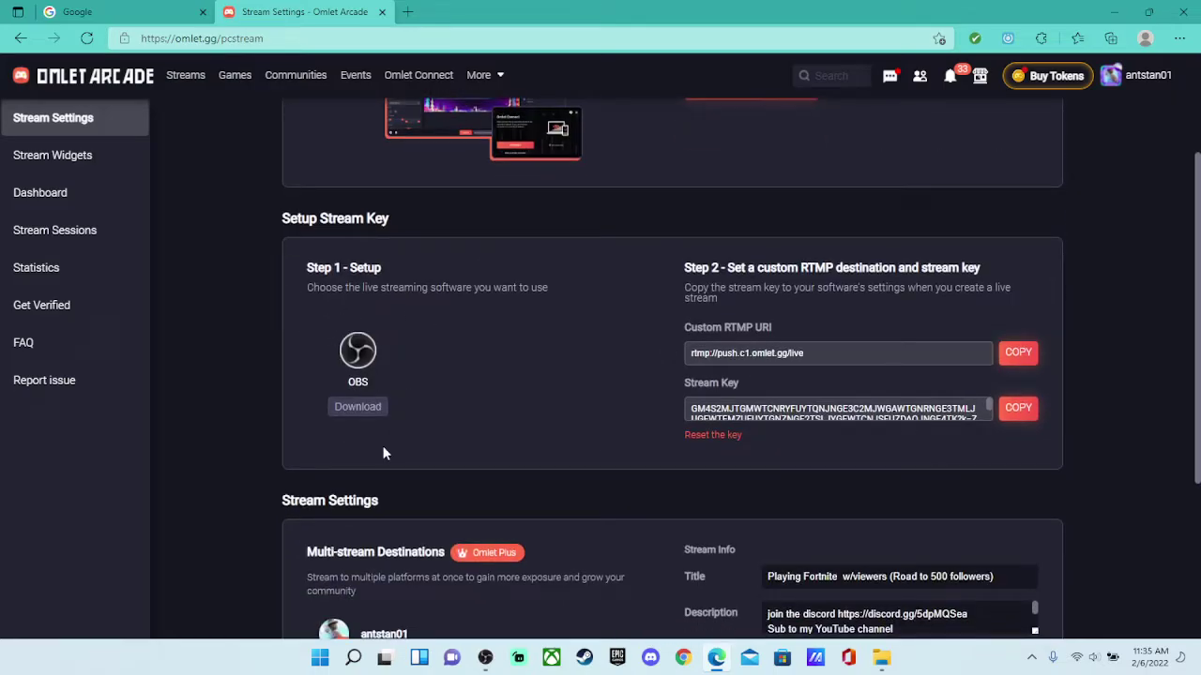
click(407, 12)
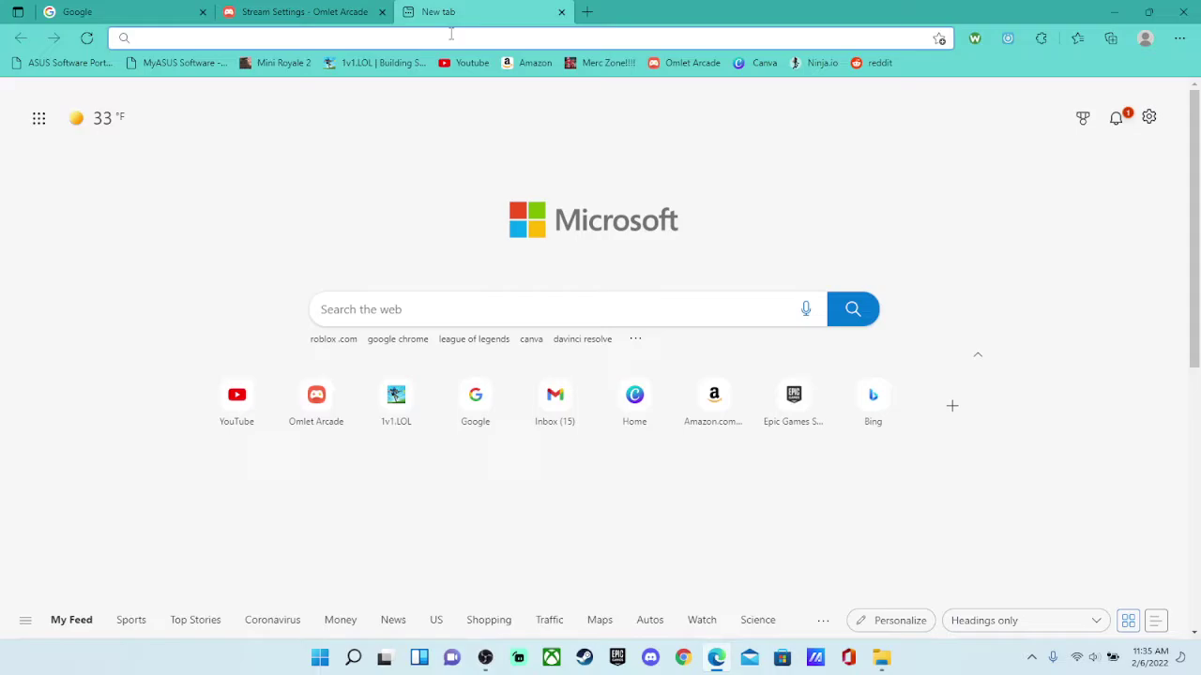
text(ob)
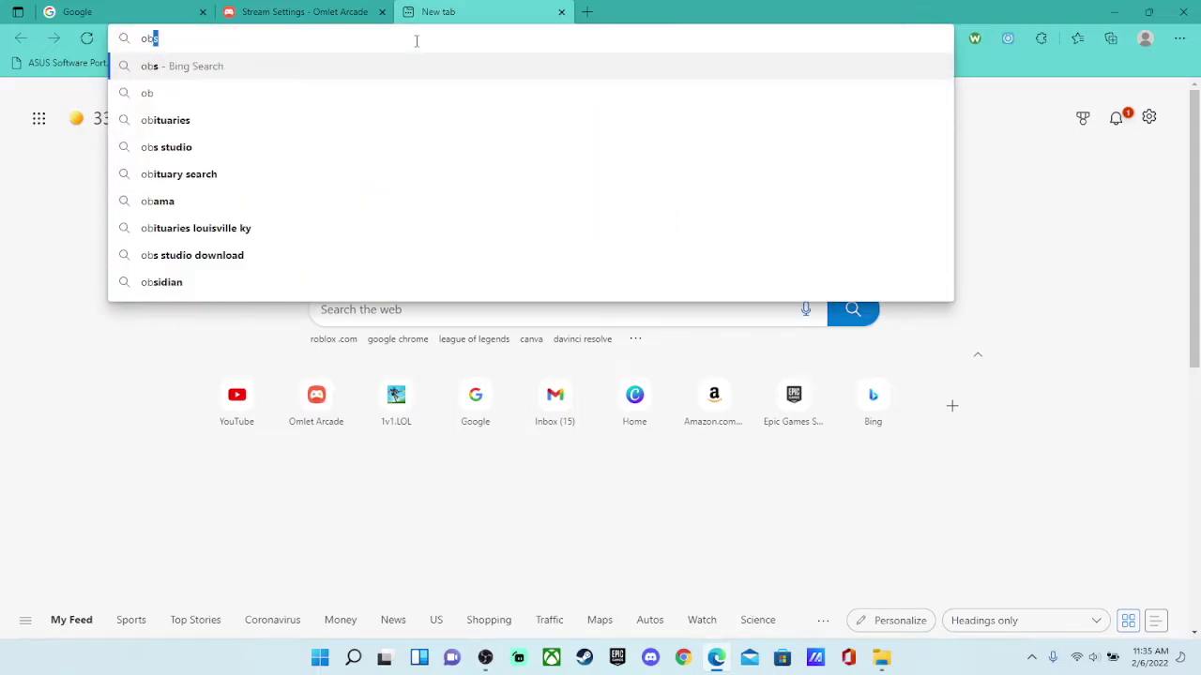
text(s)
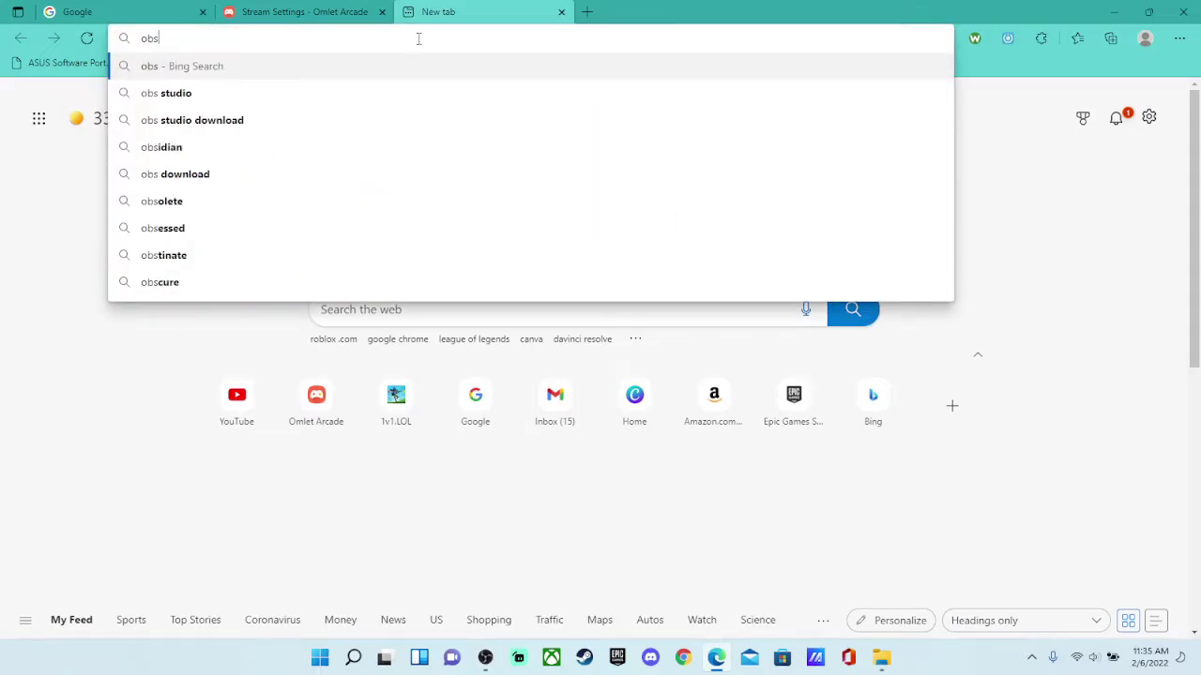
click(134, 8)
text(obs s)
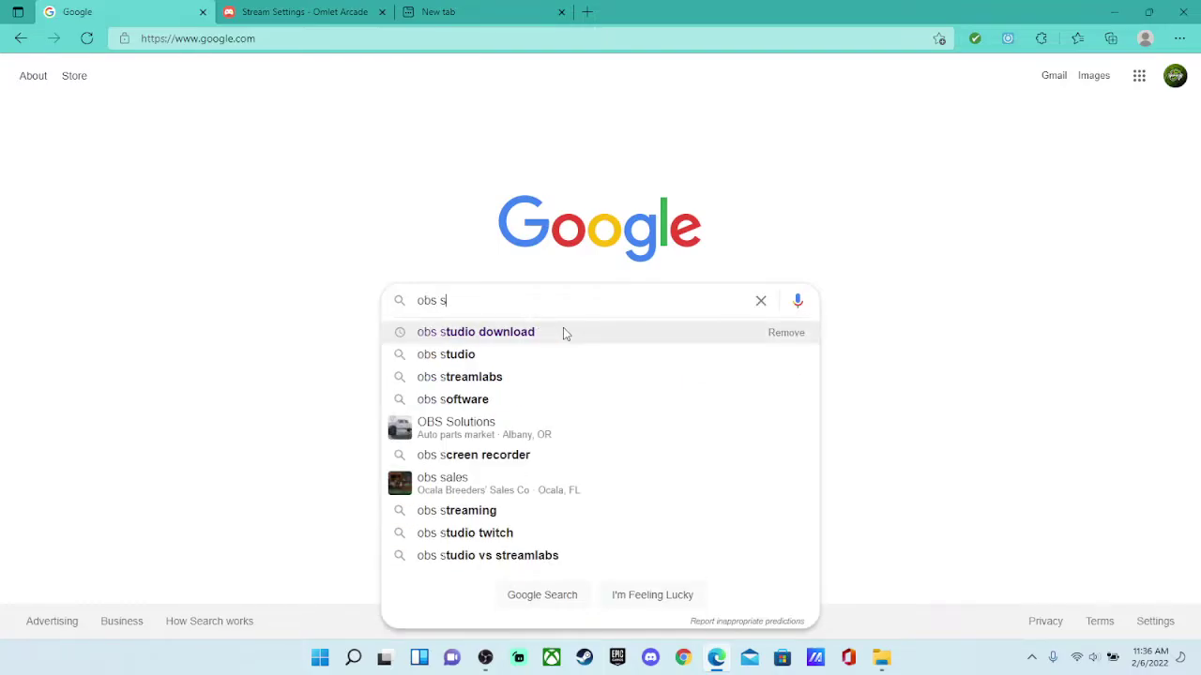
click(565, 333)
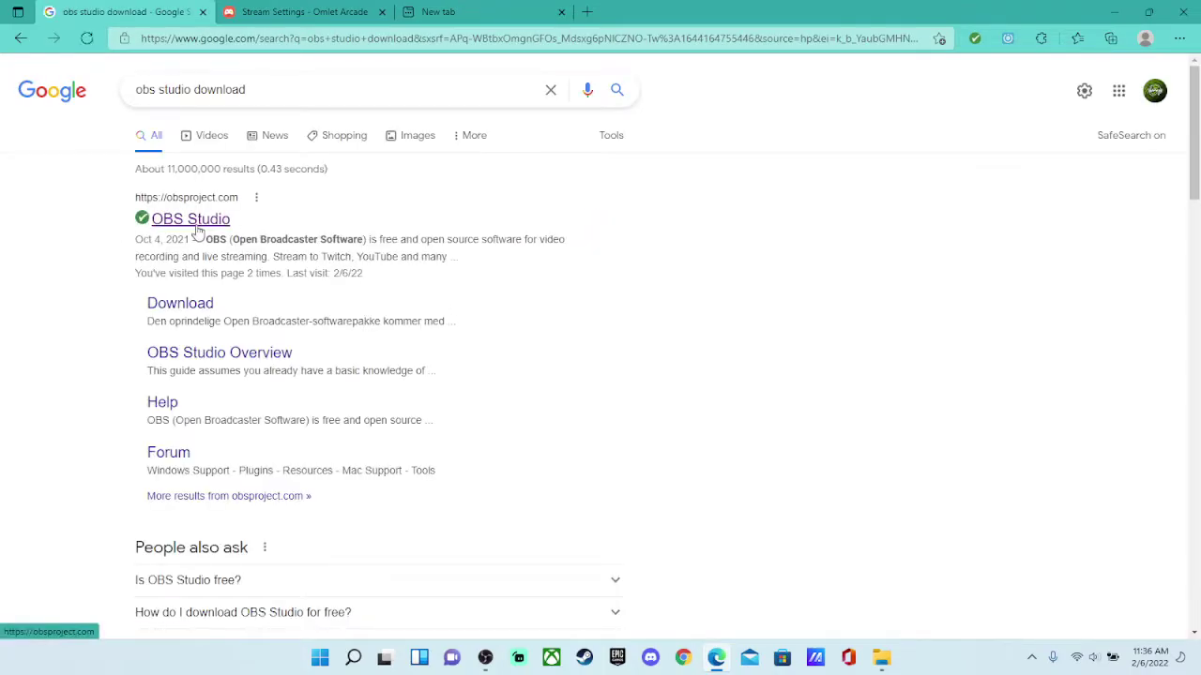
click(197, 228)
click(437, 353)
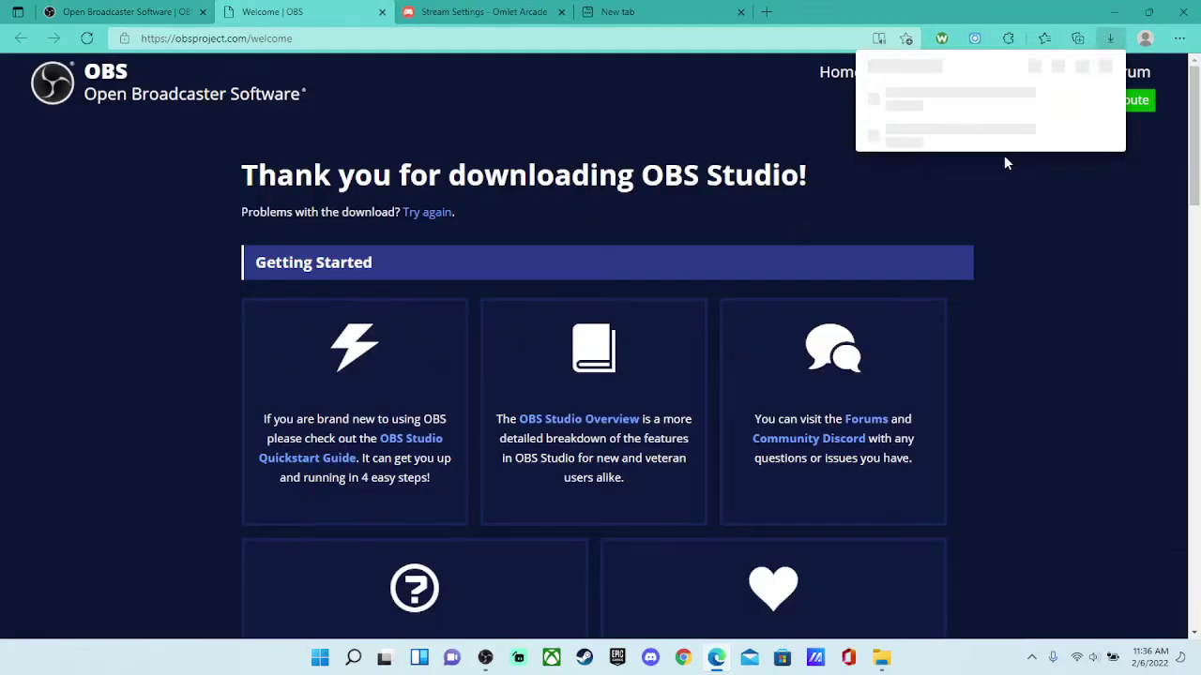
Step: Close the extra OBS tabs, return to Omlet Stream Settings, and bring OBS forward
click(1090, 101)
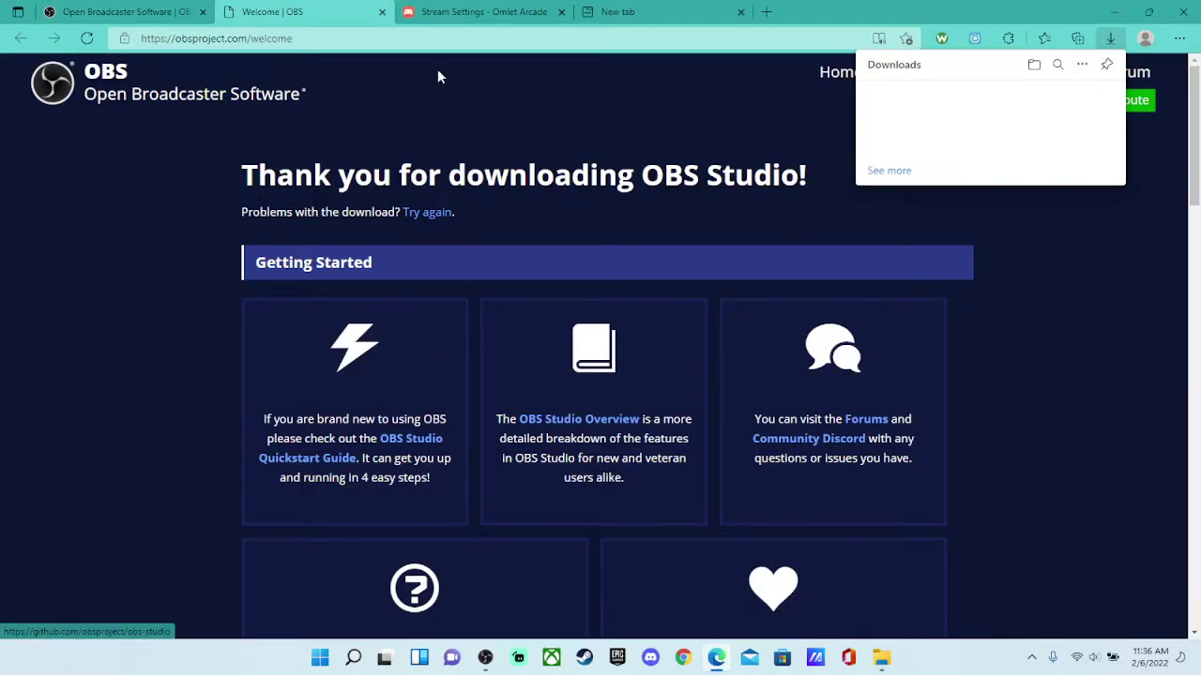
click(382, 12)
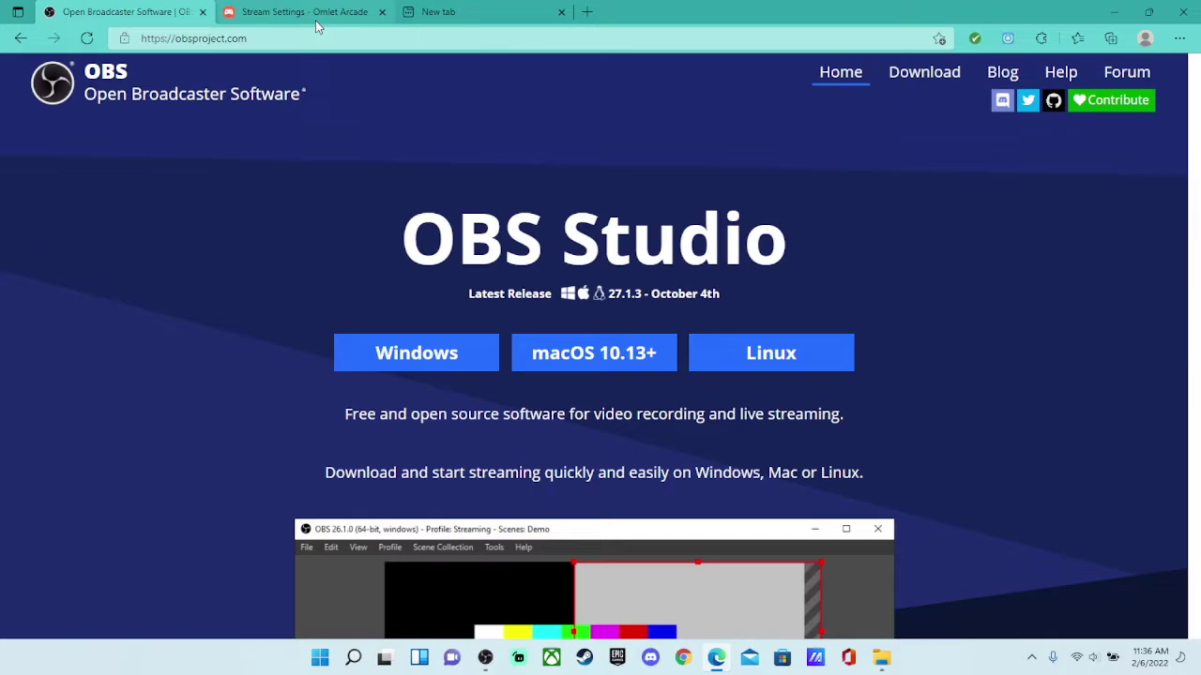
click(202, 12)
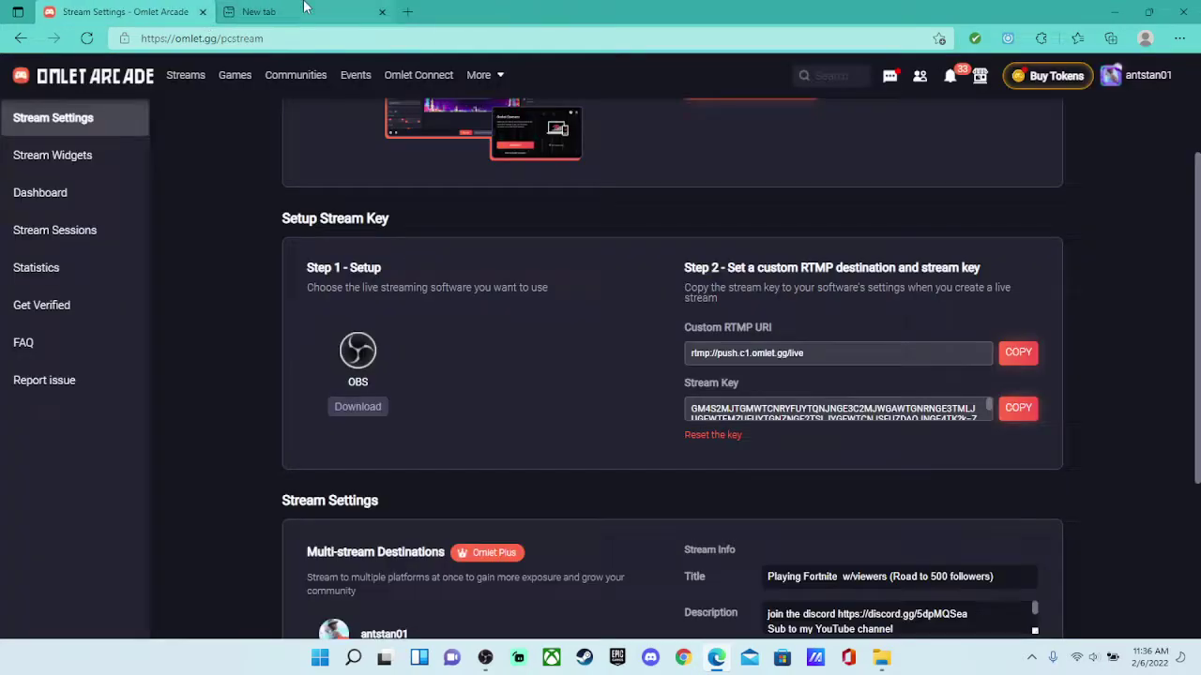
click(300, 12)
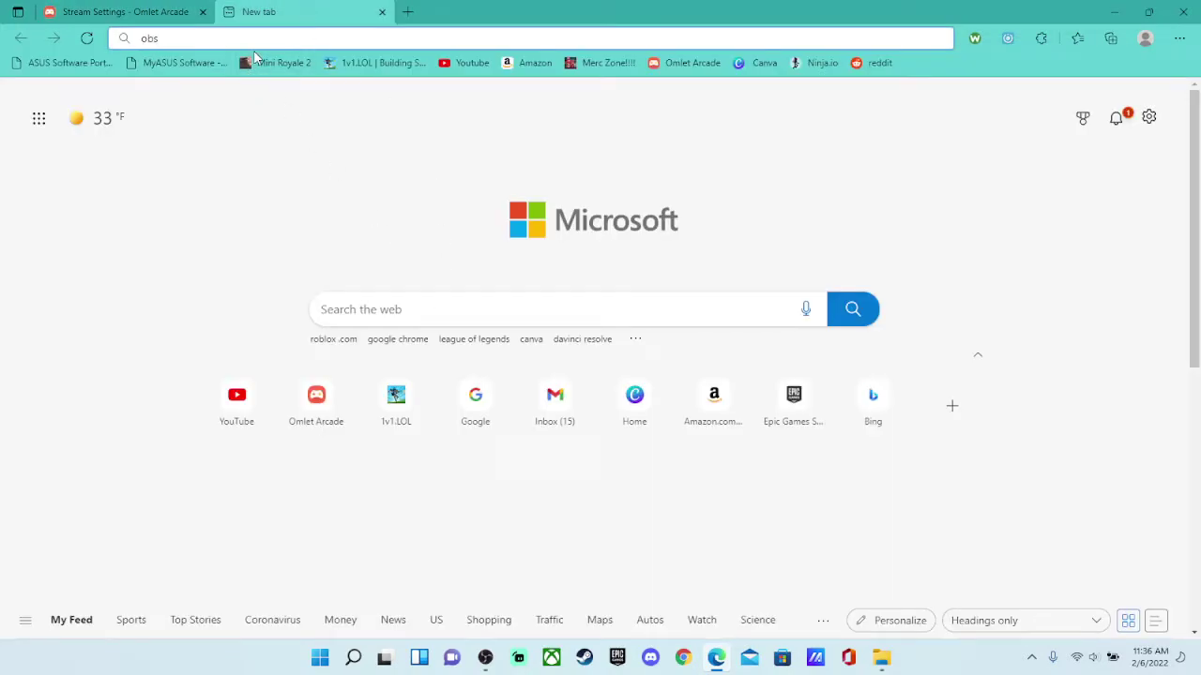
key(BackSpace)
key(BackSpace)
key(BackSpace)
click(168, 13)
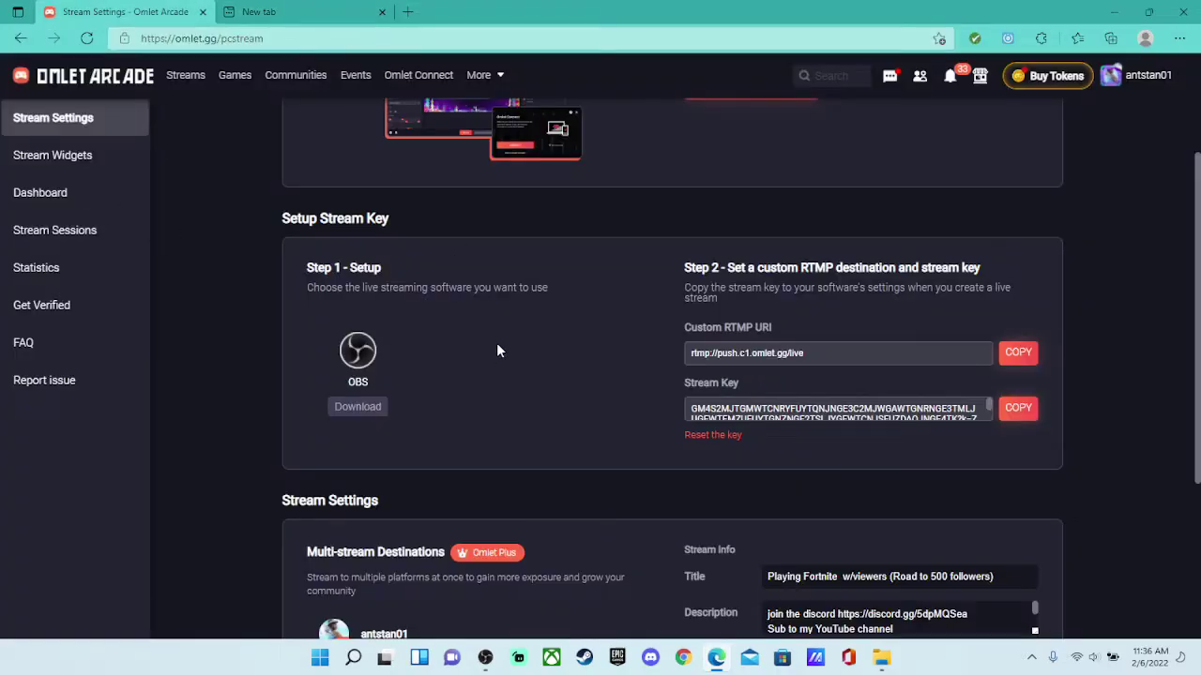
click(497, 661)
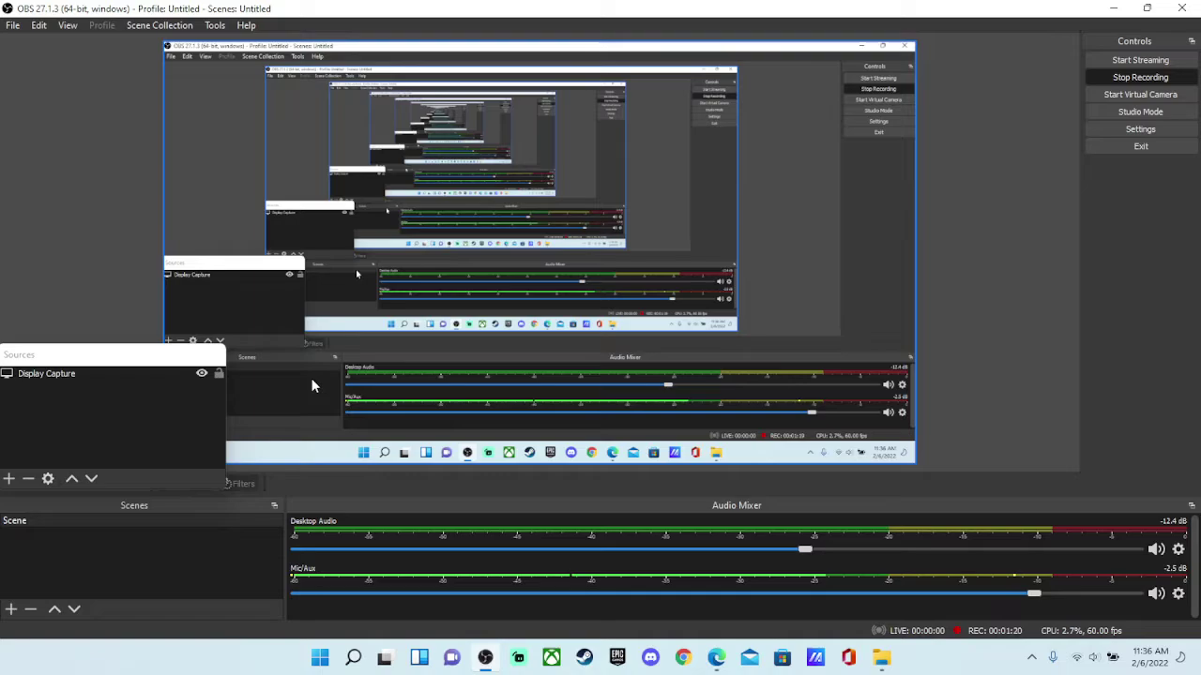
click(9, 478)
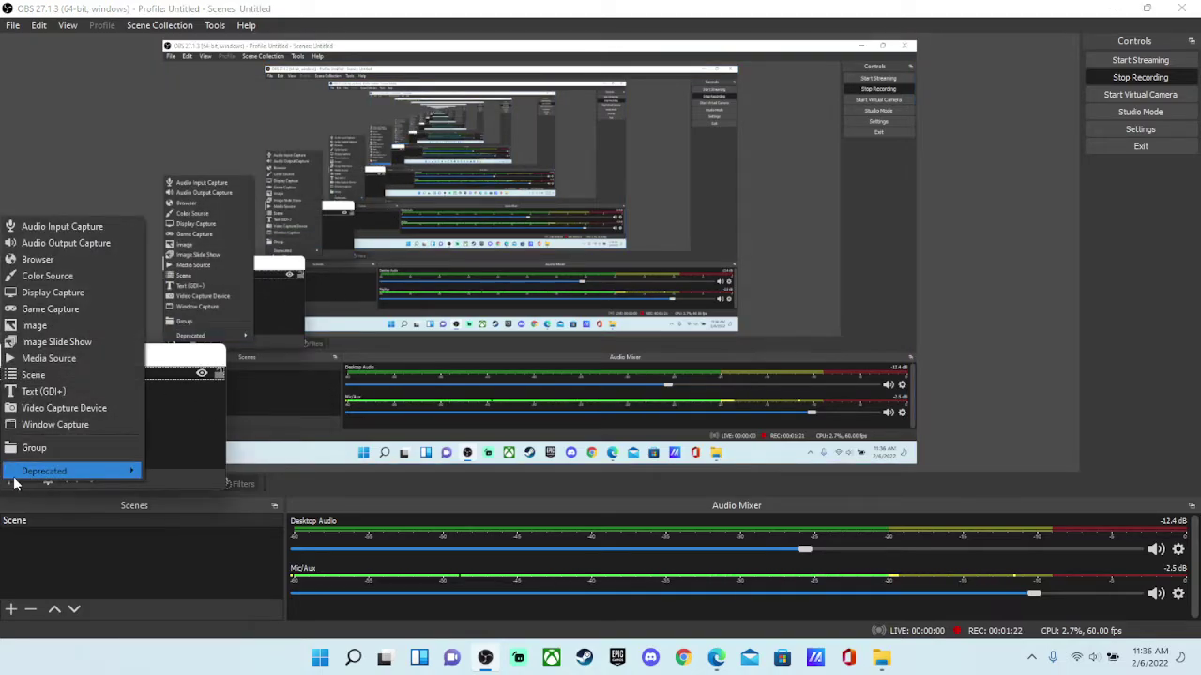
click(39, 291)
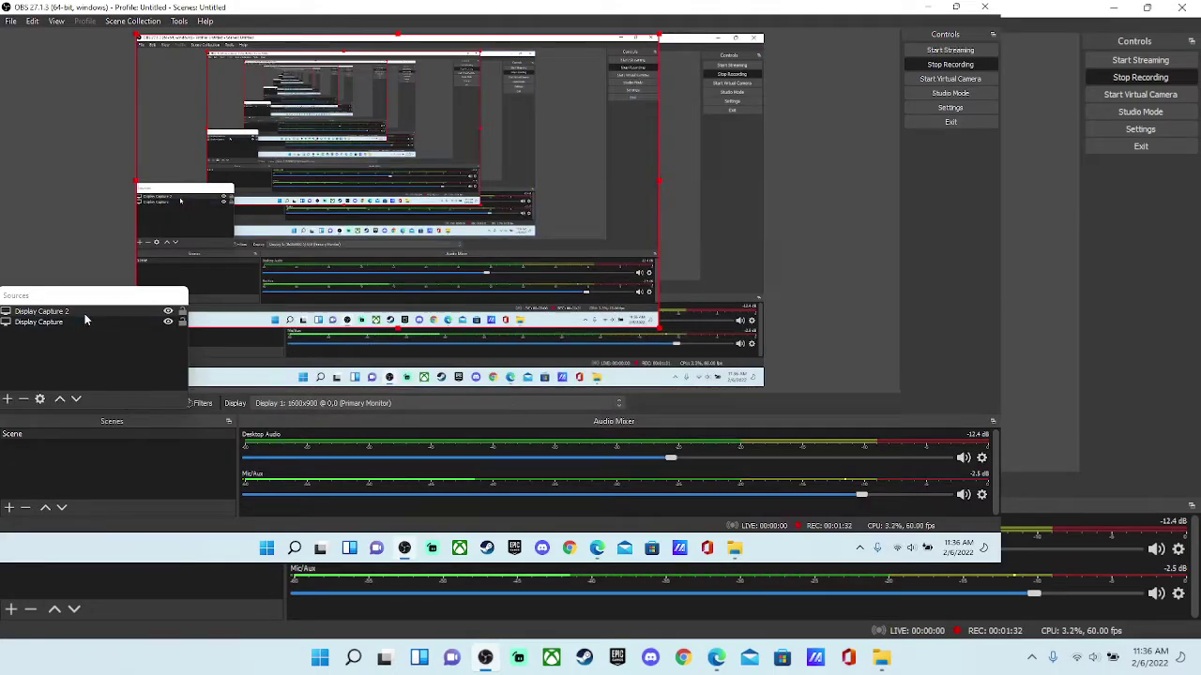
right_click(86, 312)
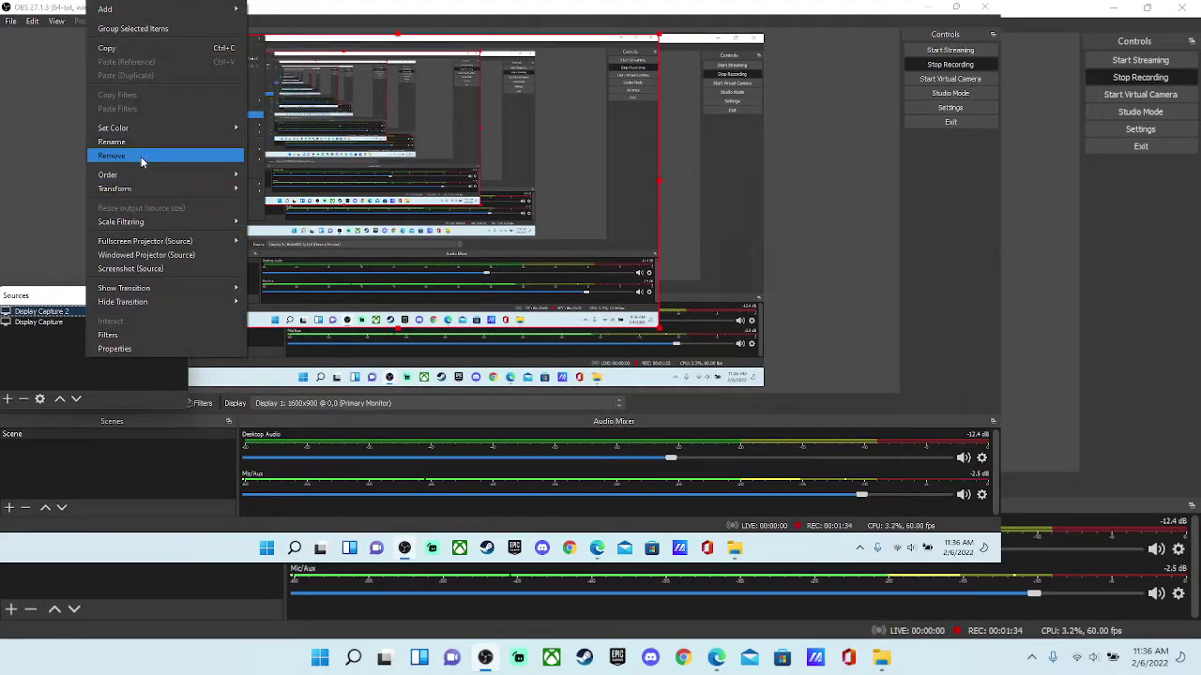
click(140, 156)
click(544, 288)
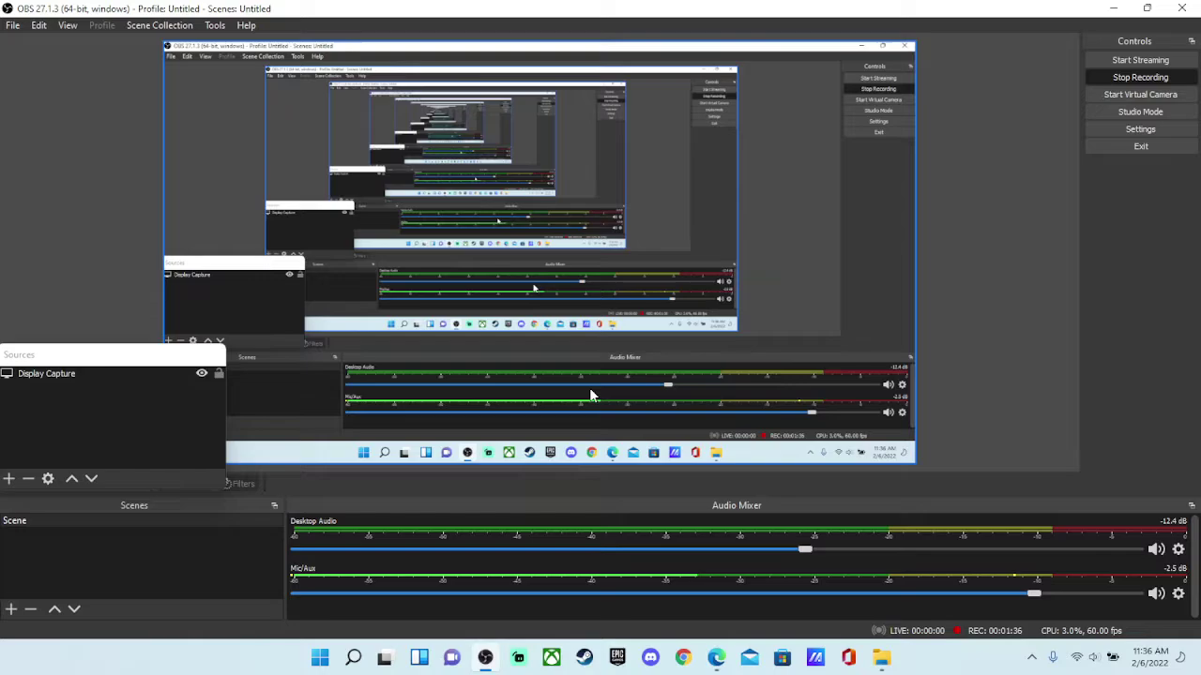
Step: Select Display Capture and nudge Desktop Audio up to -11.5 dB, leaving Mic/Aux unchanged
click(135, 374)
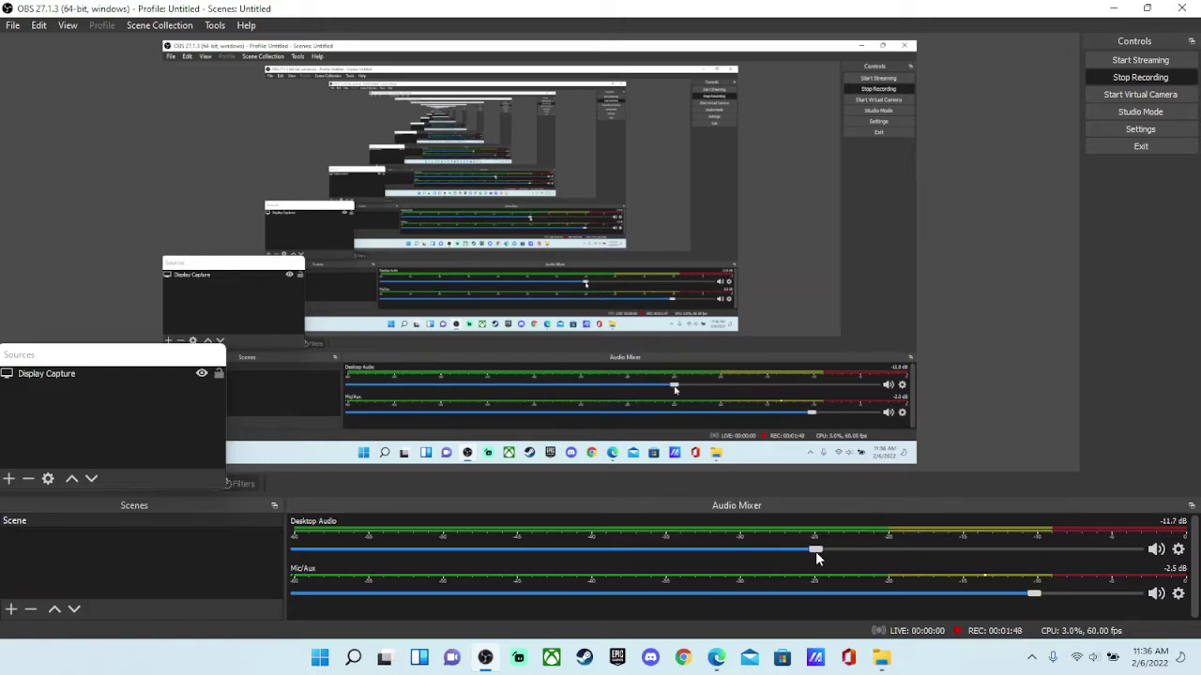
mouse_move(1035, 594)
mouse_down()
mouse_move(1086, 595)
mouse_move(1035, 596)
mouse_up()
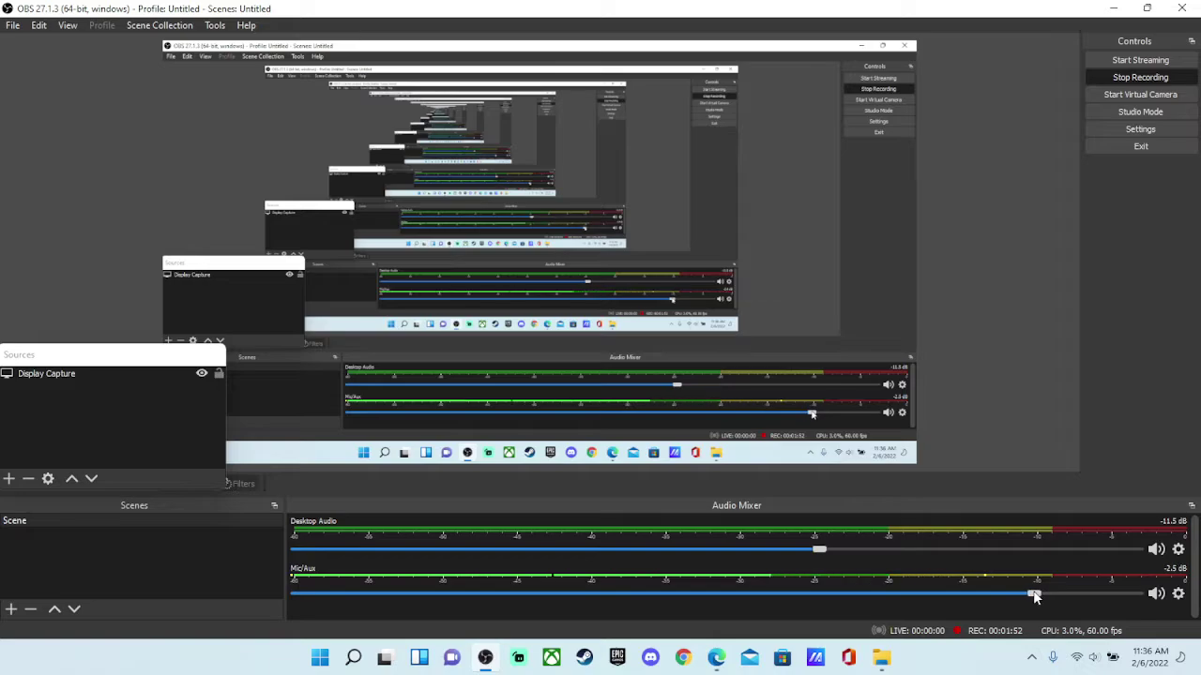
click(1178, 593)
click(1000, 448)
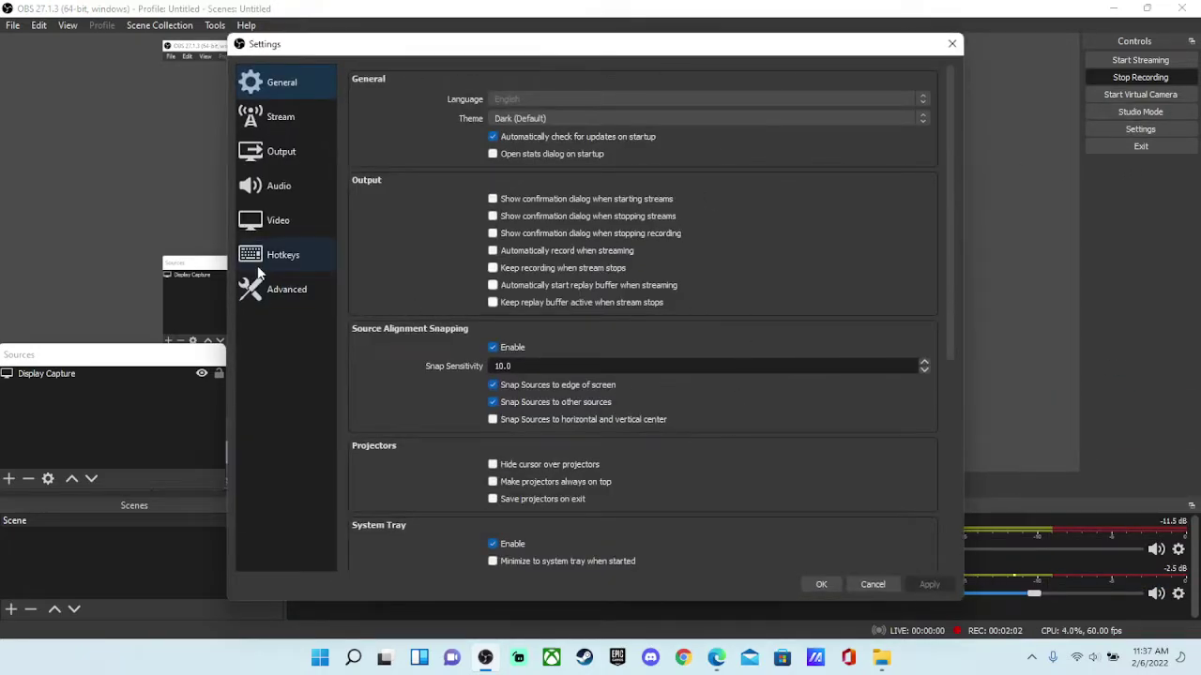
Step: In Audio settings, keep Mic/Auxiliary Audio on Microphone (USB PnP Audio Device) and save
click(279, 186)
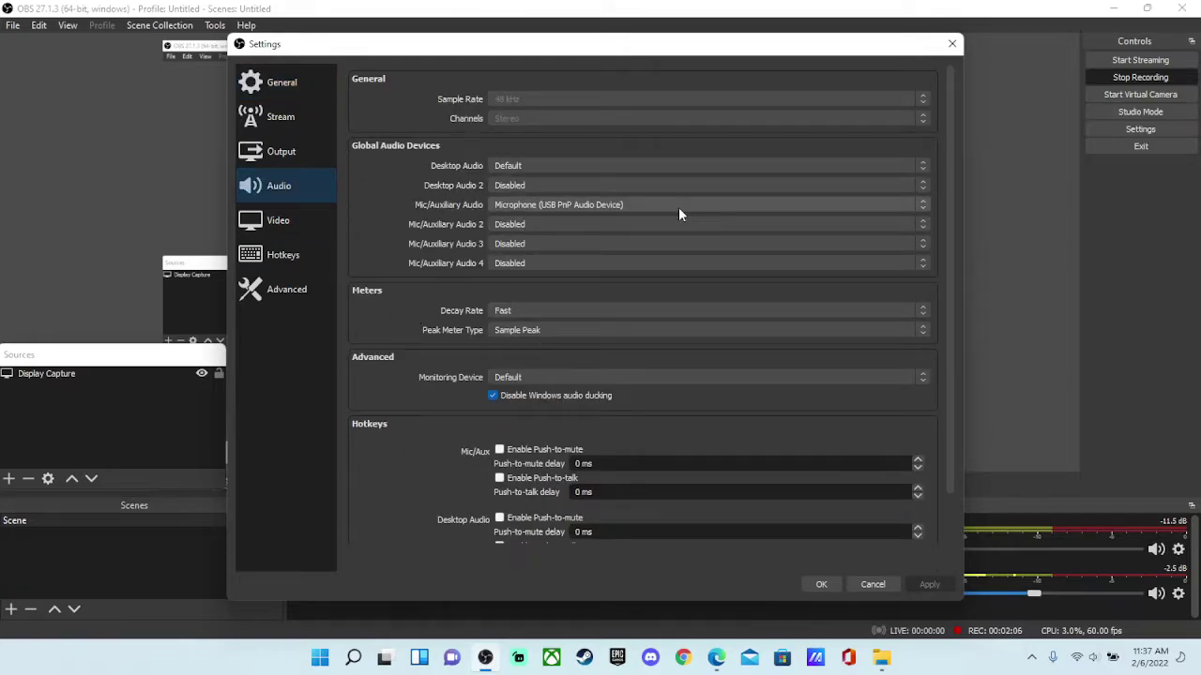
click(554, 205)
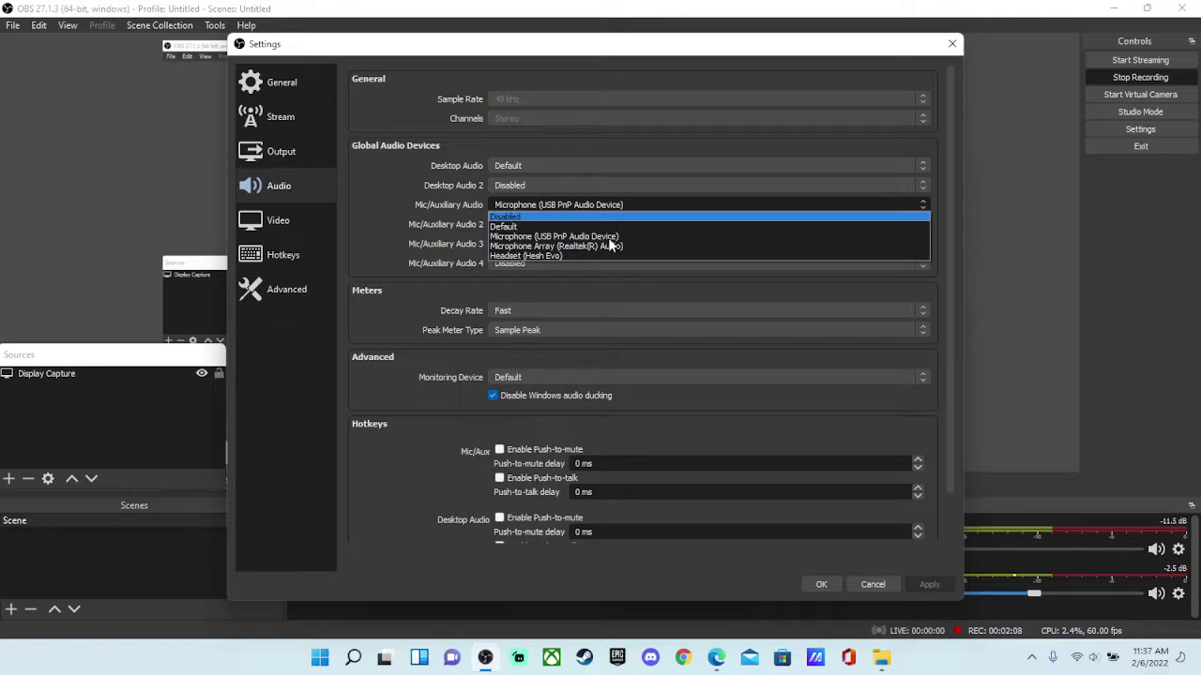
click(549, 237)
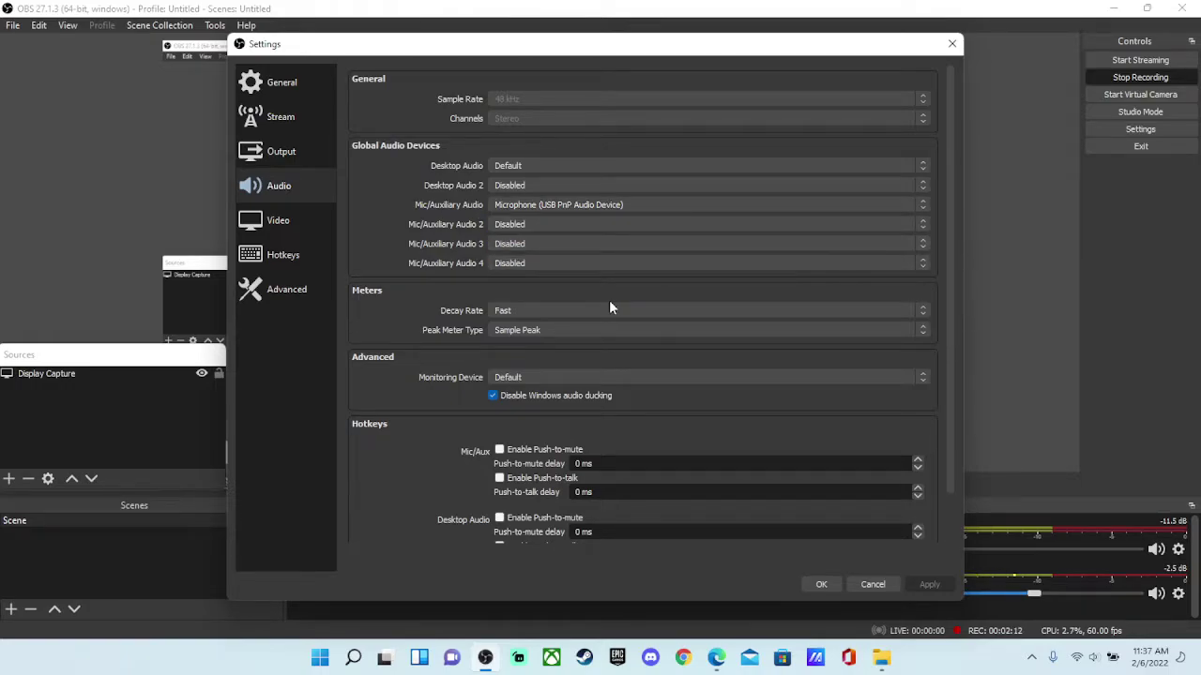
click(819, 586)
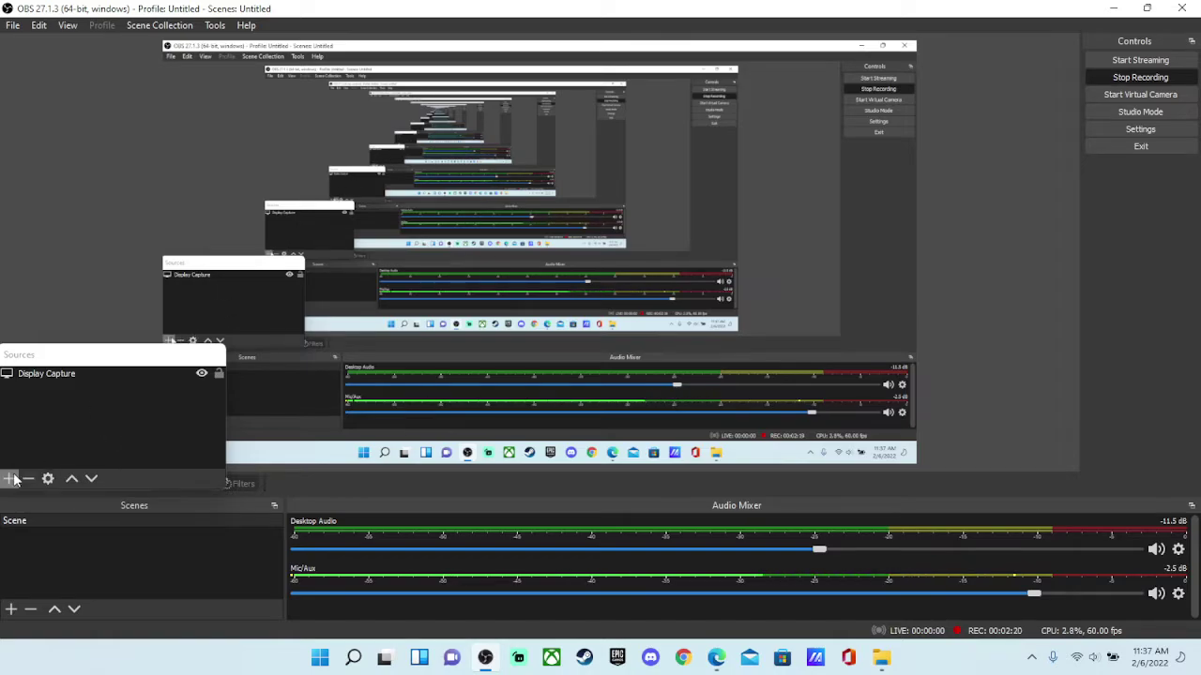
Step: Copy the Custom RTMP URI rtmp://push.c1.omlet.gg/live from Omlet's stream key setup
click(717, 660)
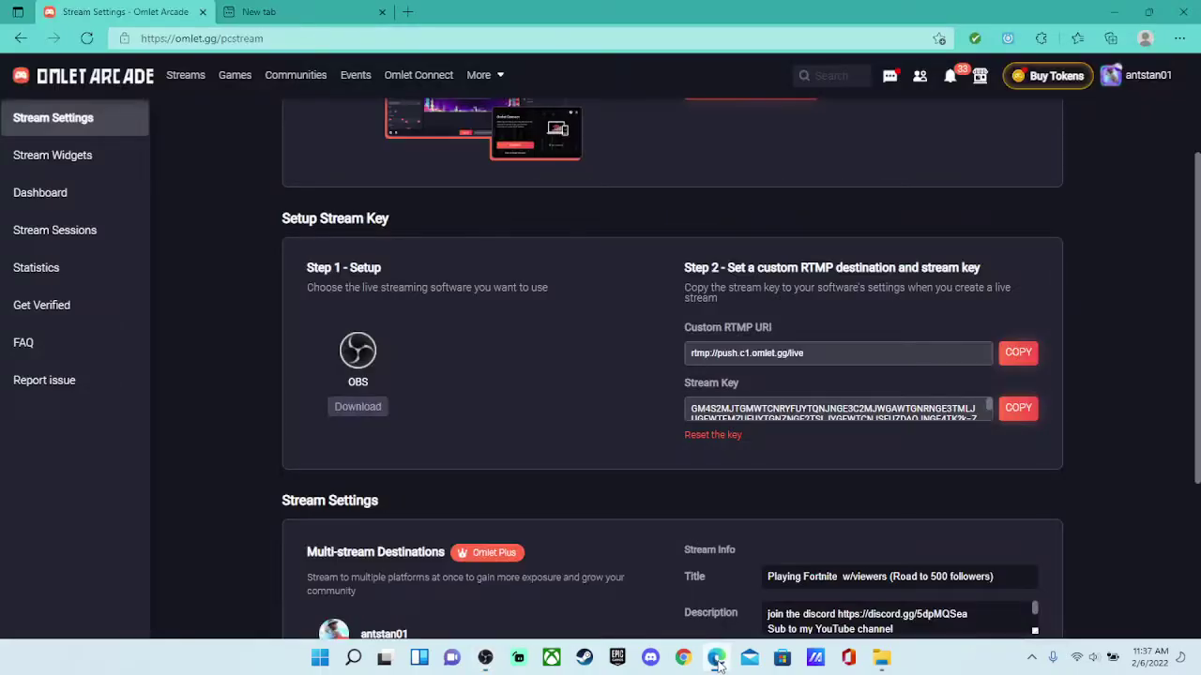
scroll(484, 386, down, 1)
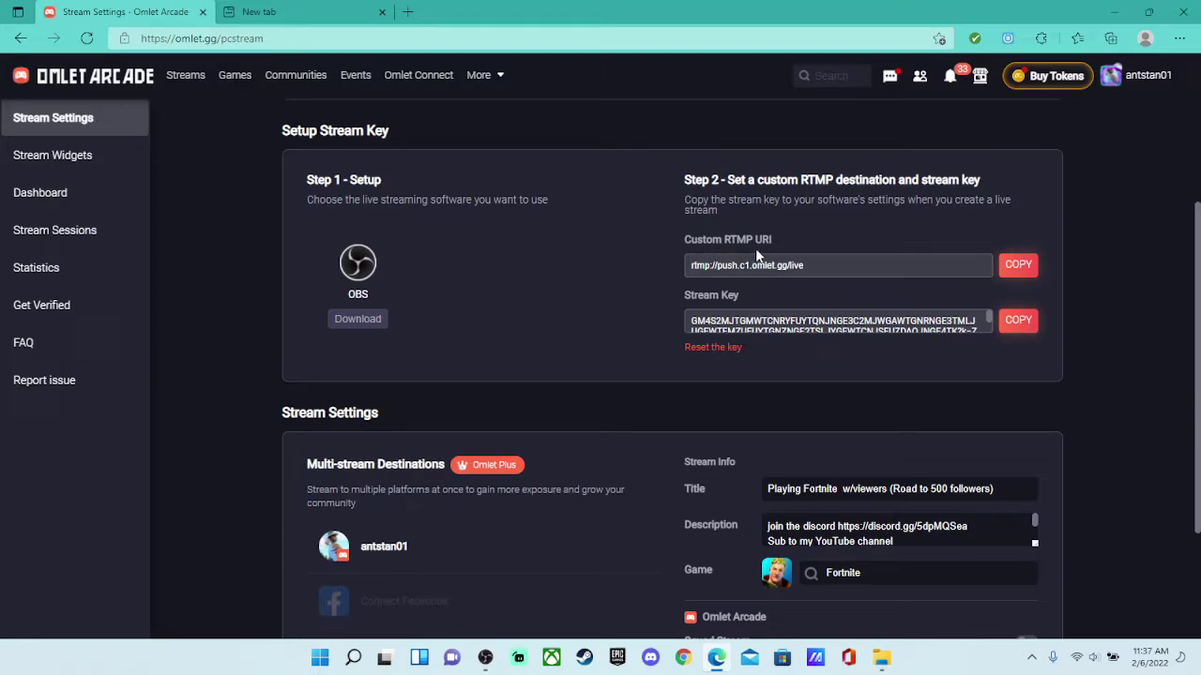
click(1019, 266)
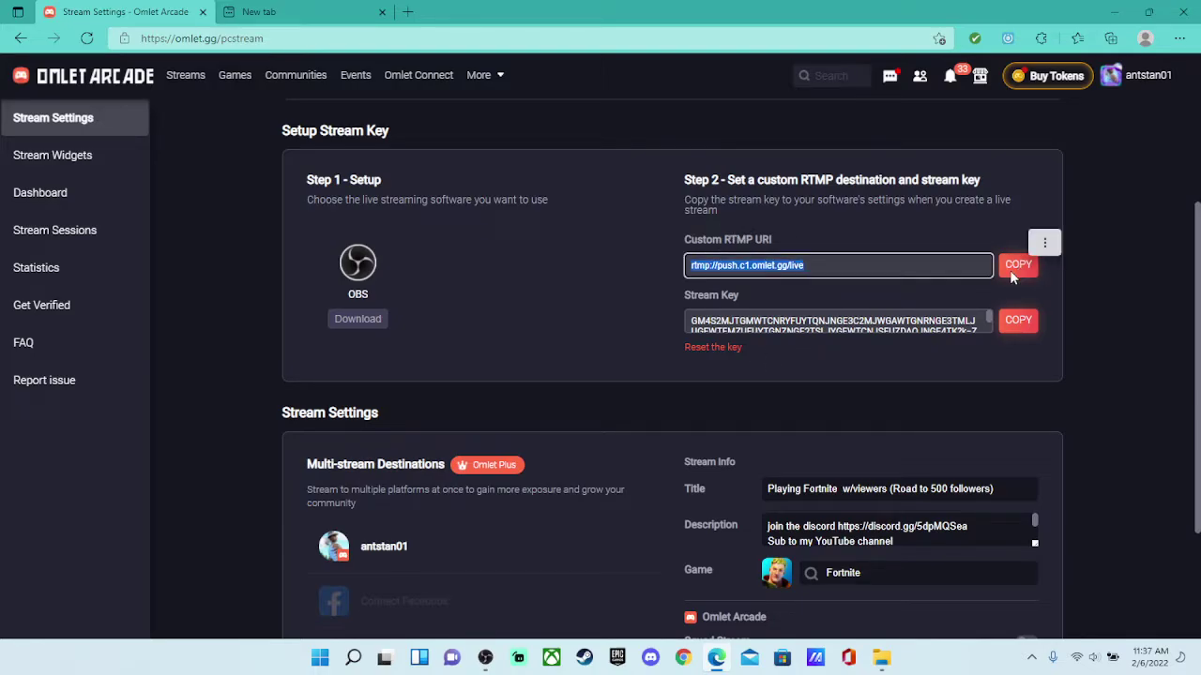
click(488, 660)
Step: In OBS Stream settings, set the server to rtmp://push.c1.omlet.gg/live and clear the stream key
click(1129, 127)
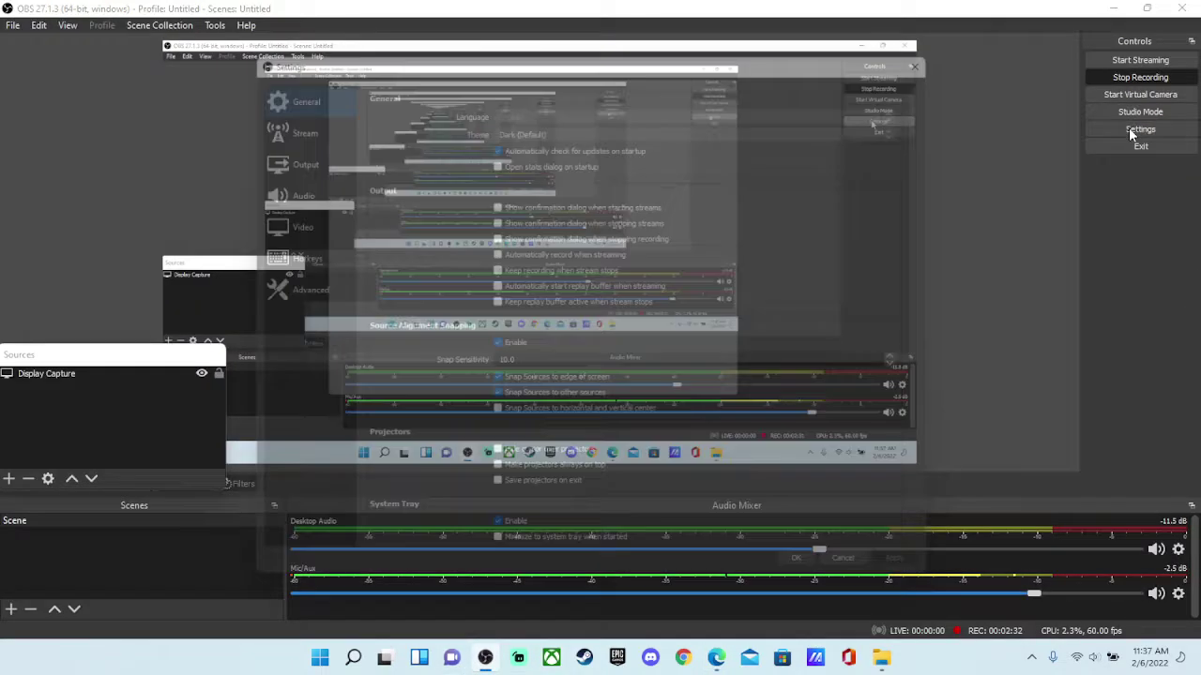
click(323, 118)
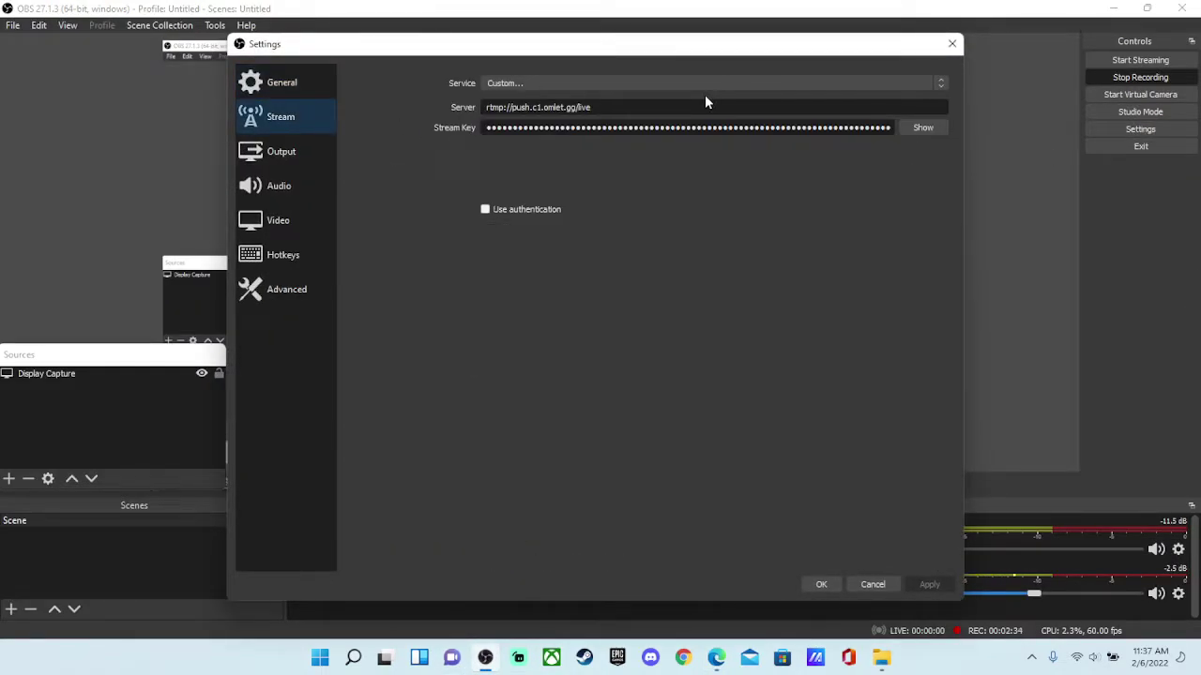
drag(681, 107, 0, 107)
key(BackSpace)
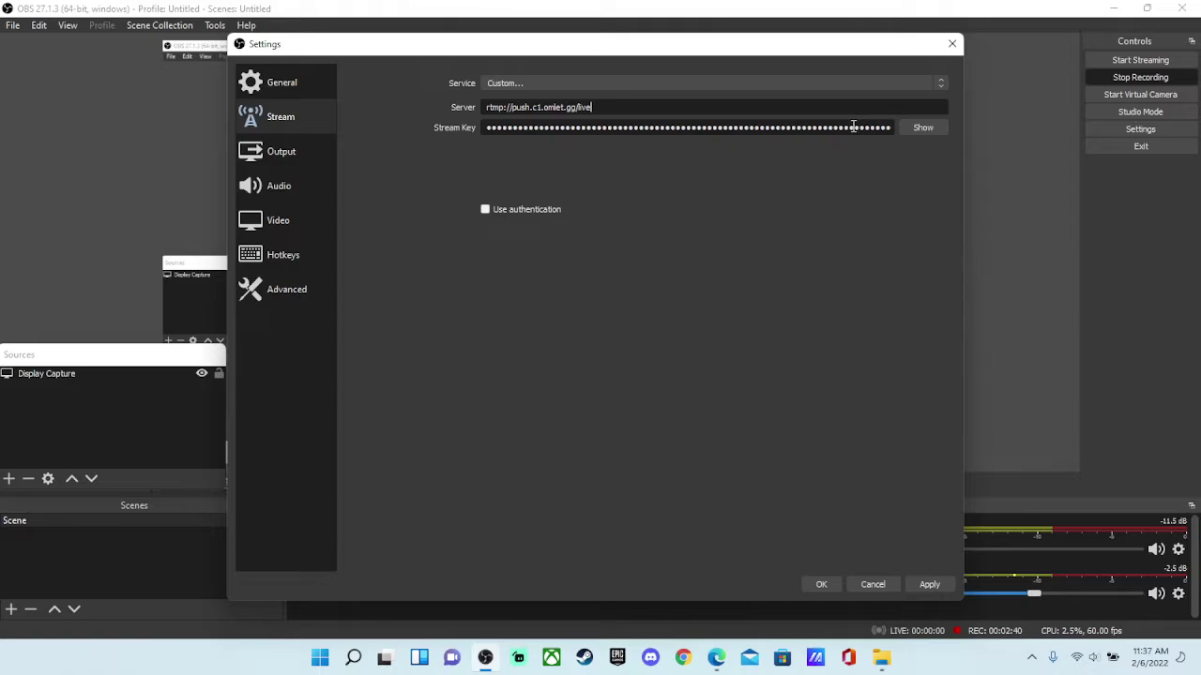
key(ctrl+a)
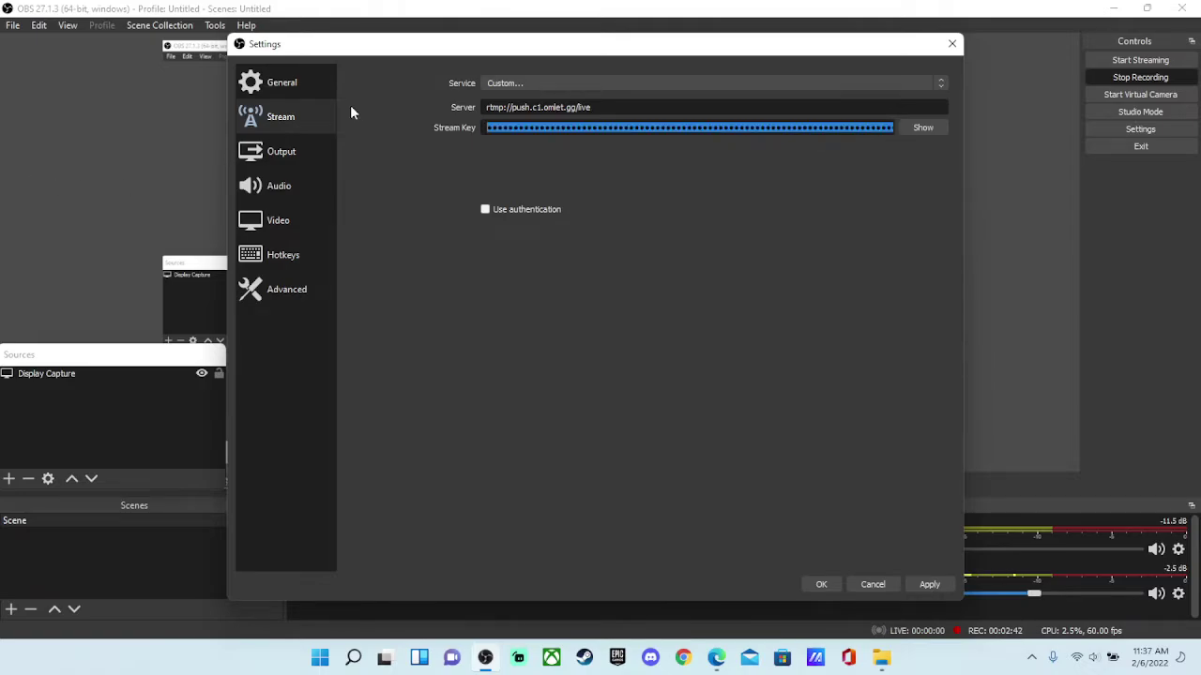
key(BackSpace)
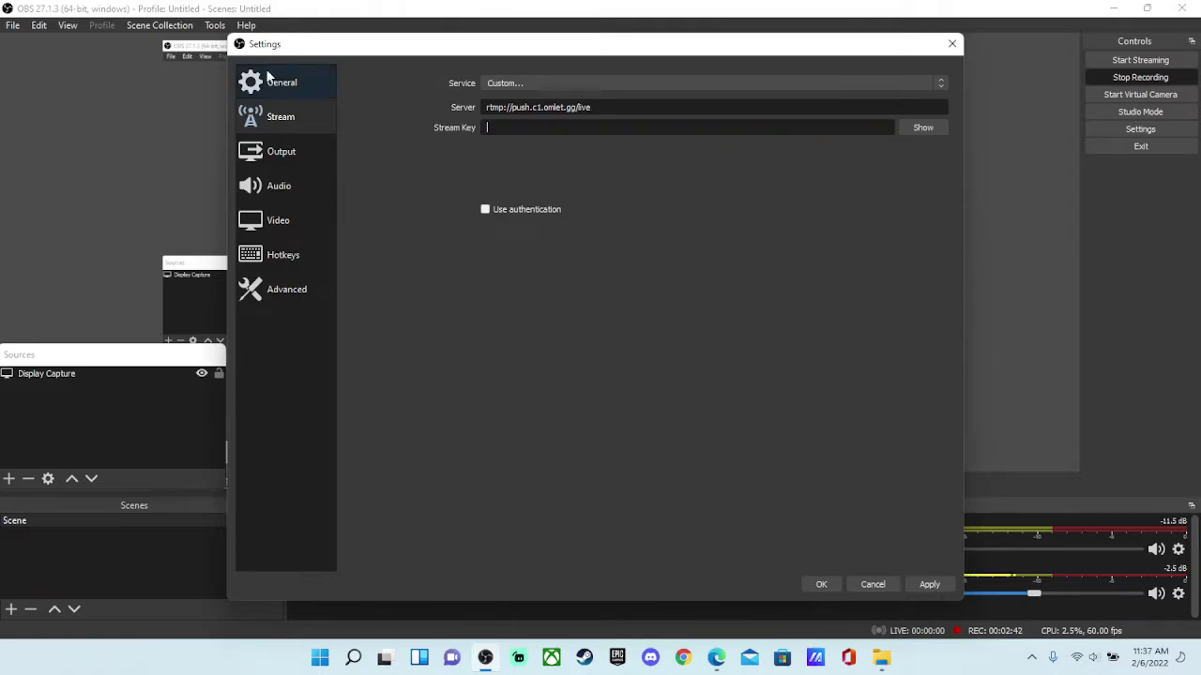
Step: Copy the stream key from Omlet Arcade's Stream Settings page
click(717, 659)
click(1019, 322)
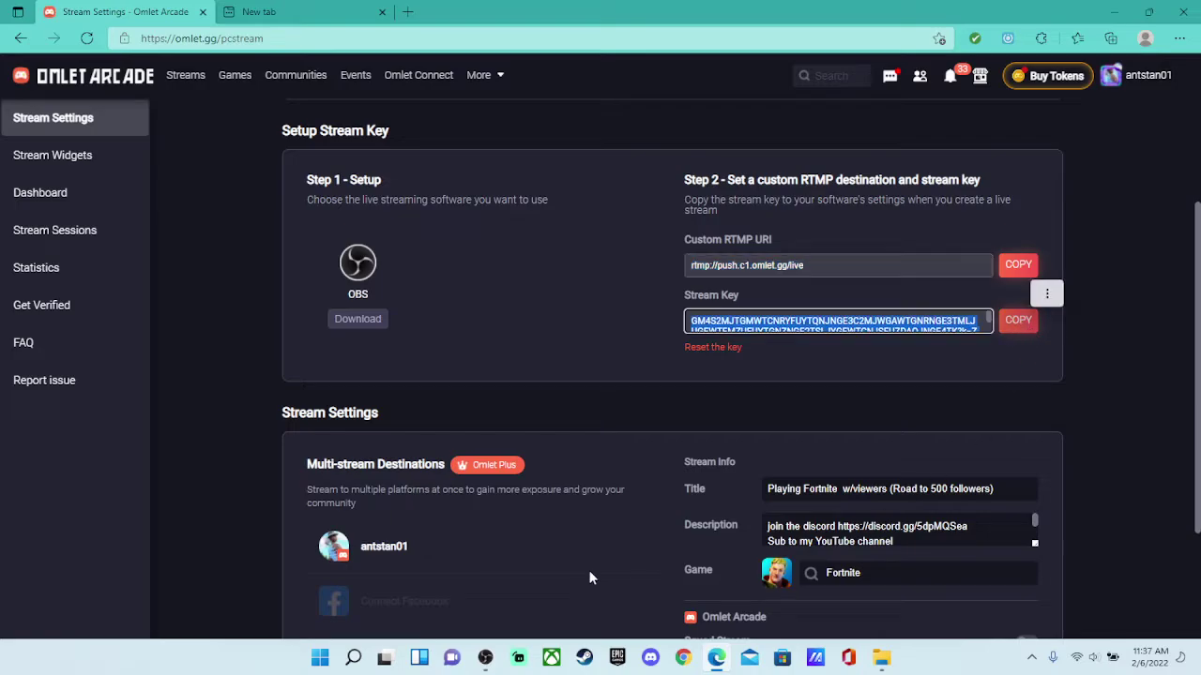
click(717, 658)
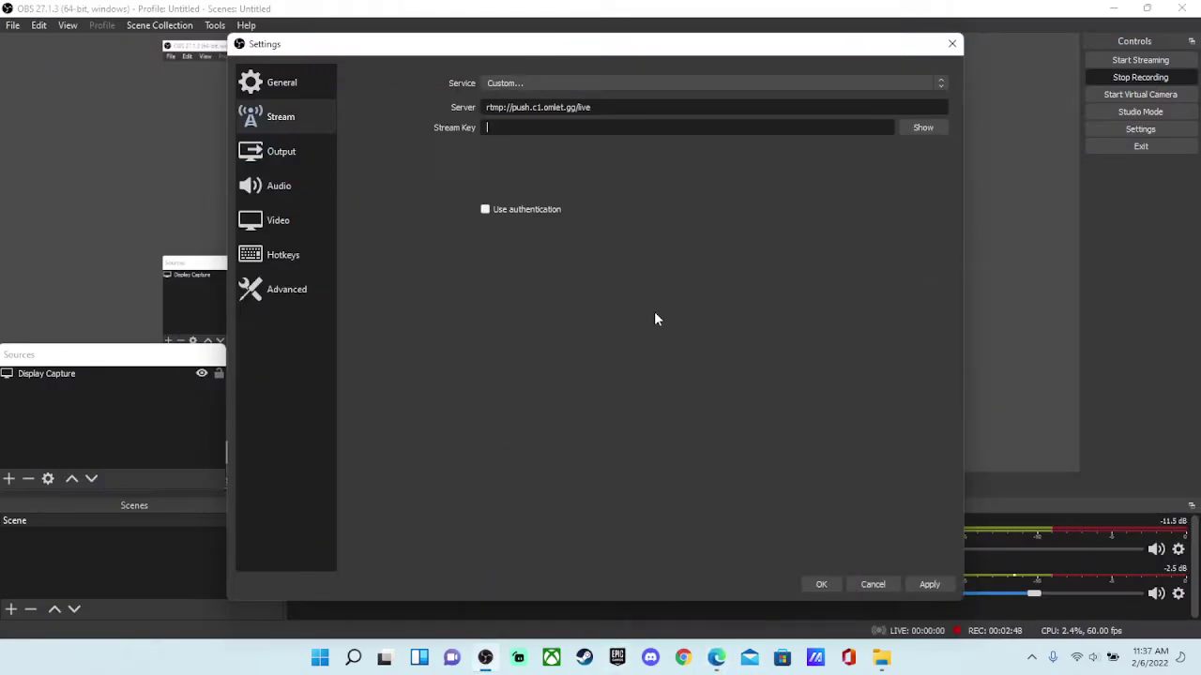
Step: Paste the Omlet stream key into OBS's Stream Key field, apply, and close Settings
key(ctrl+v)
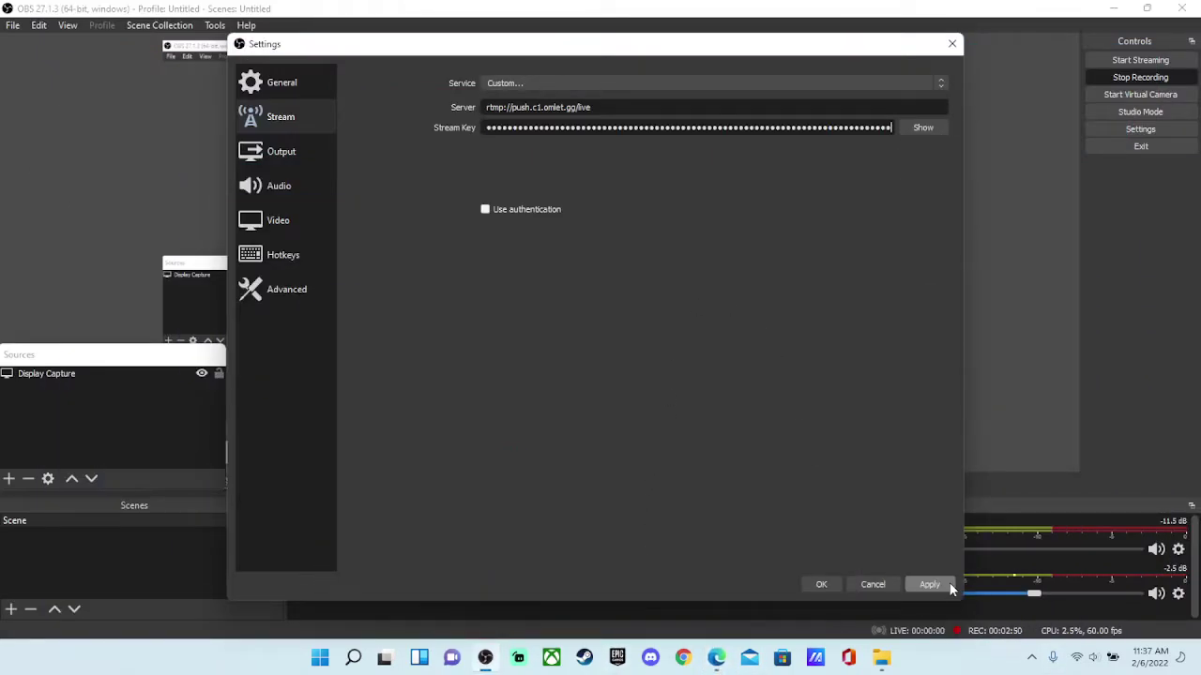
click(924, 587)
click(809, 587)
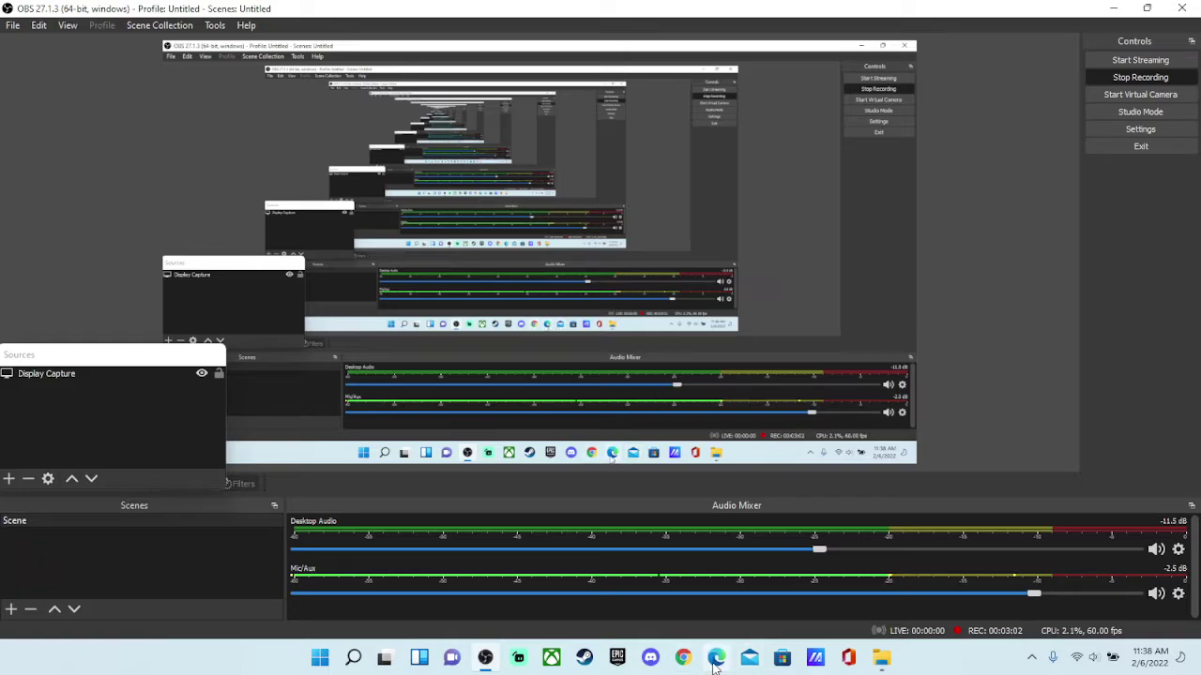
Step: Open Omlet Arcade's Stream Widgets page and locate the Chat Messages widget
click(717, 659)
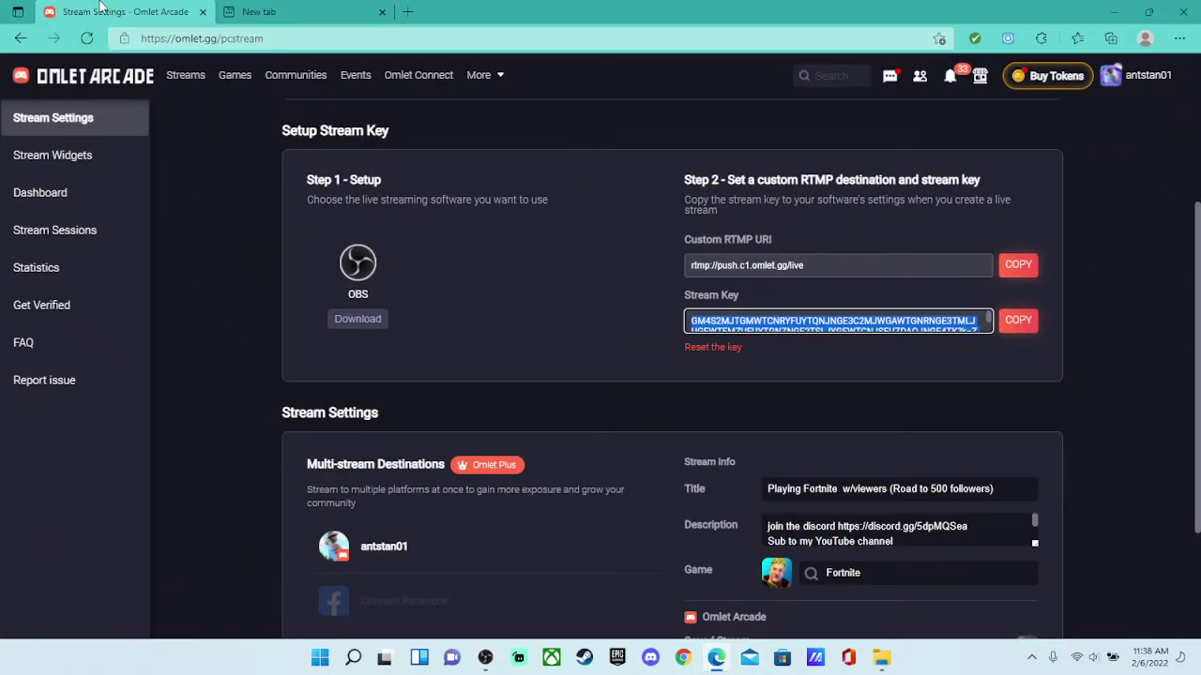
click(49, 156)
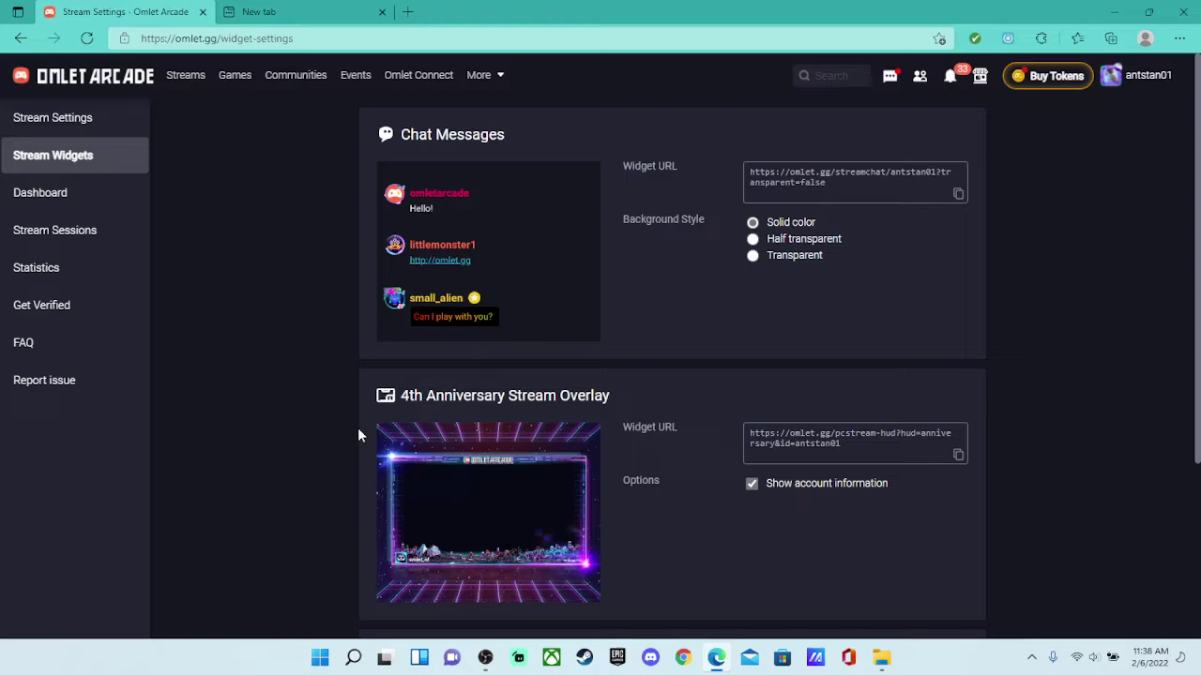
scroll(453, 130, down, 2)
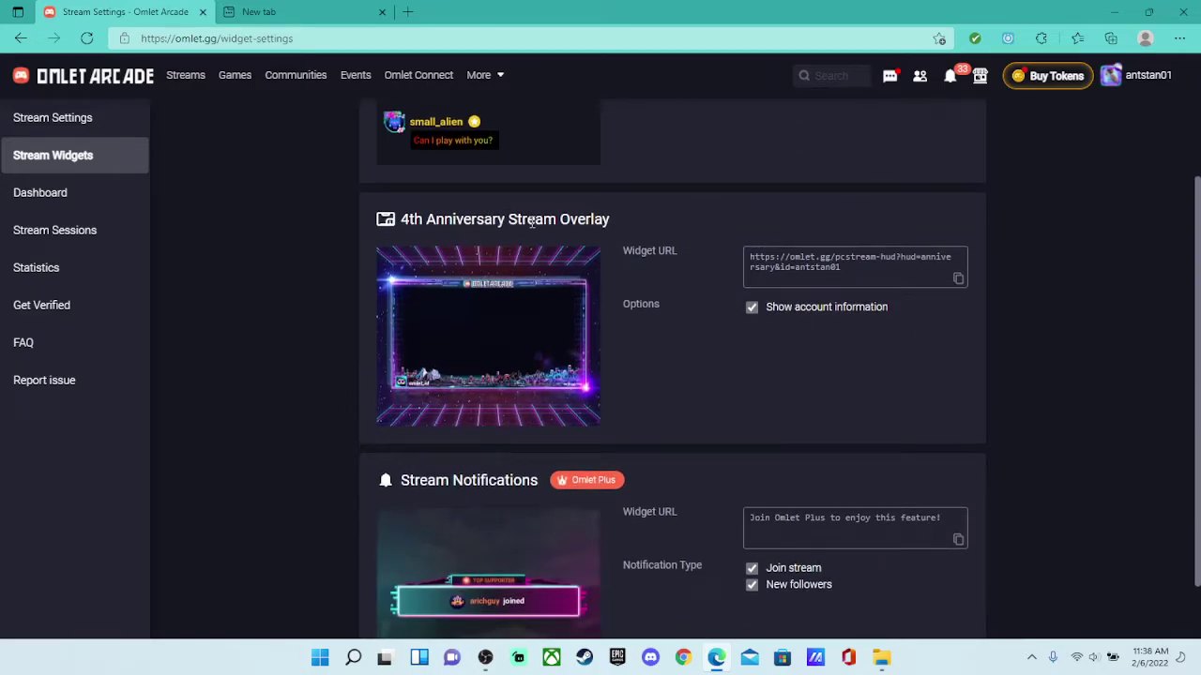
scroll(507, 300, down, 1)
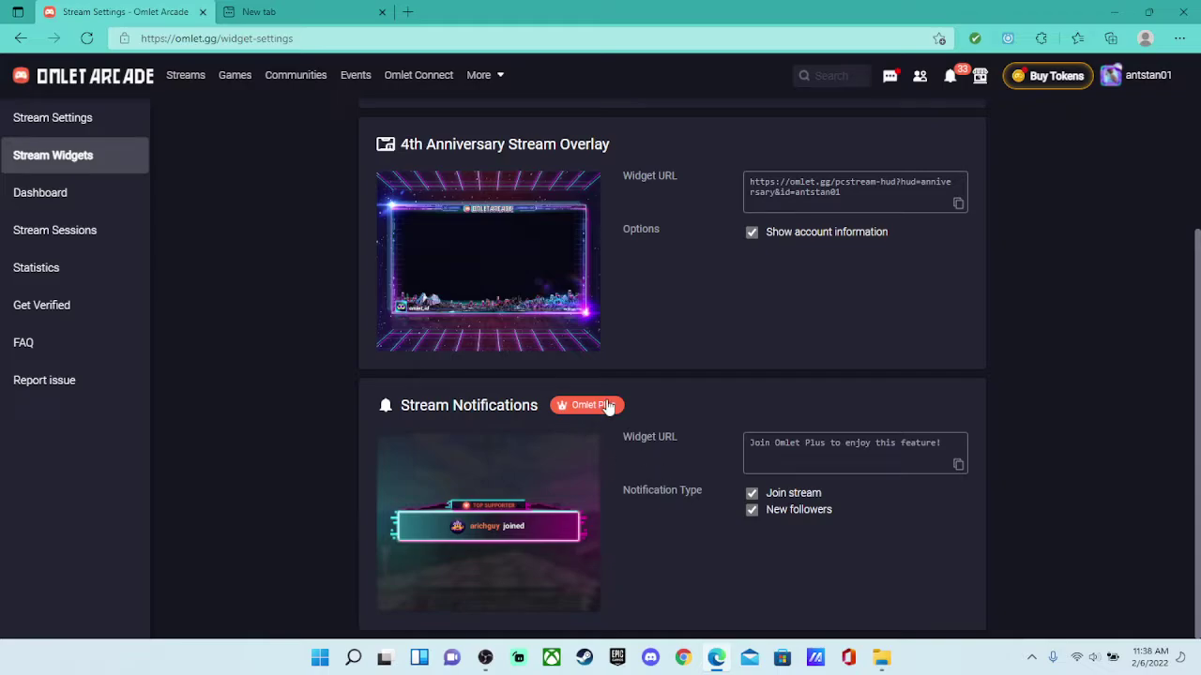
scroll(705, 463, up, 2)
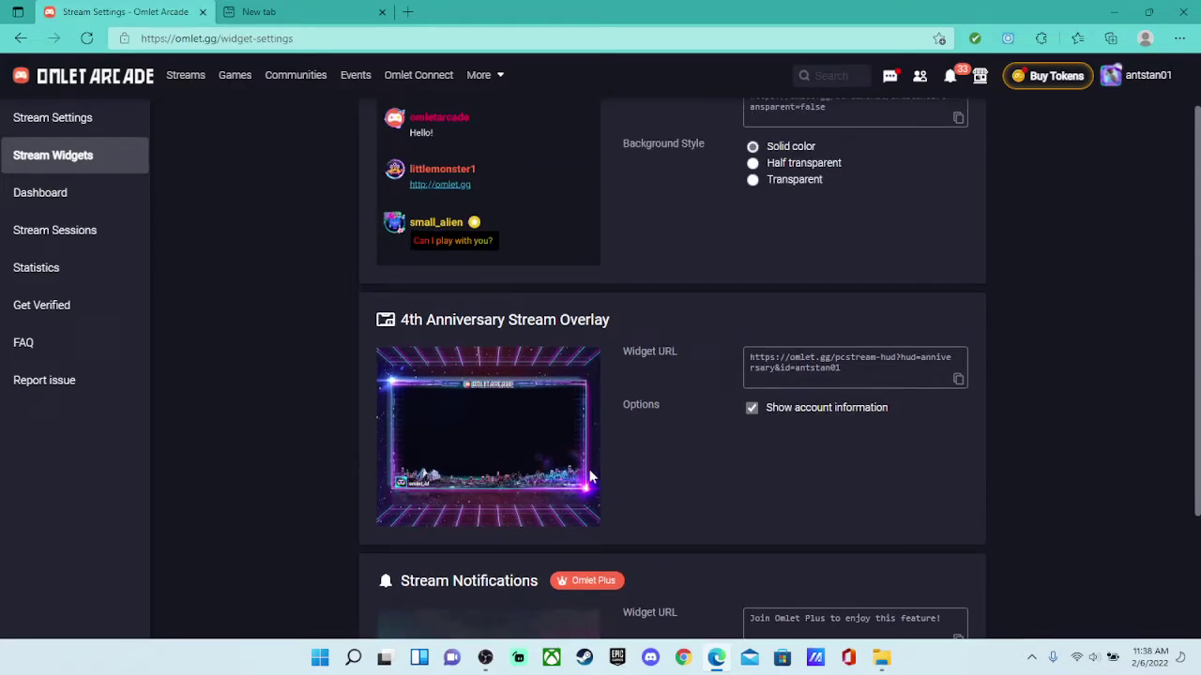
scroll(778, 574, down, 1)
scroll(791, 528, up, 2)
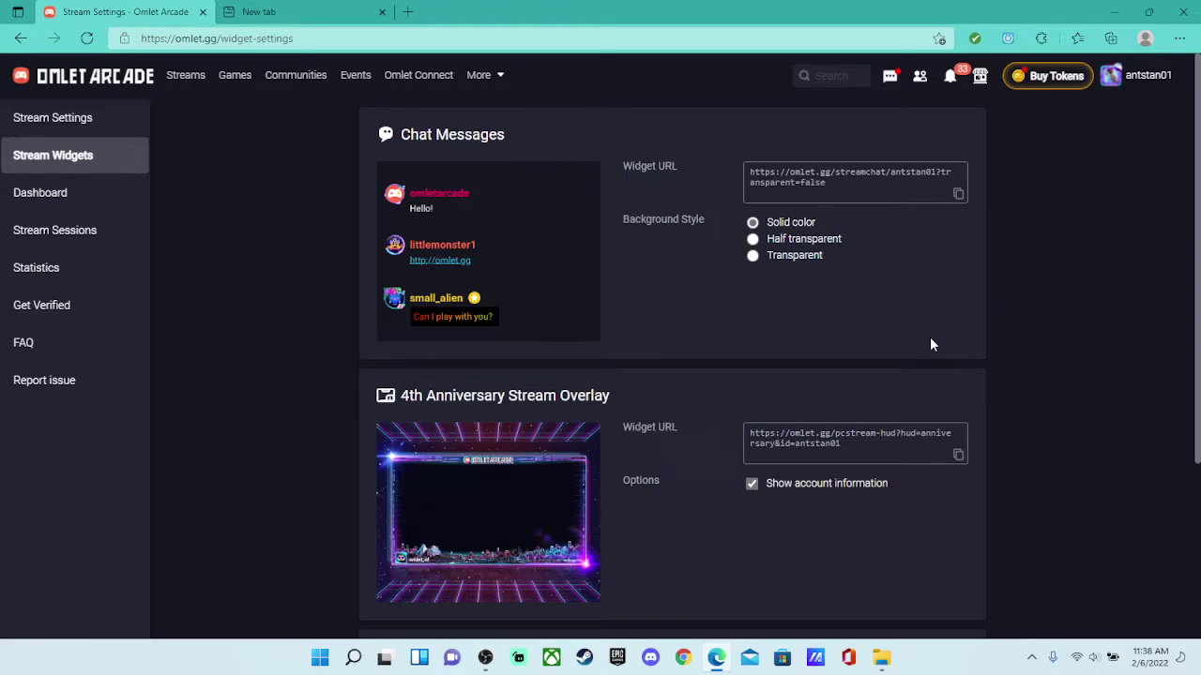
Step: Set the Chat Messages background to Half transparent and copy its widget URL
click(791, 263)
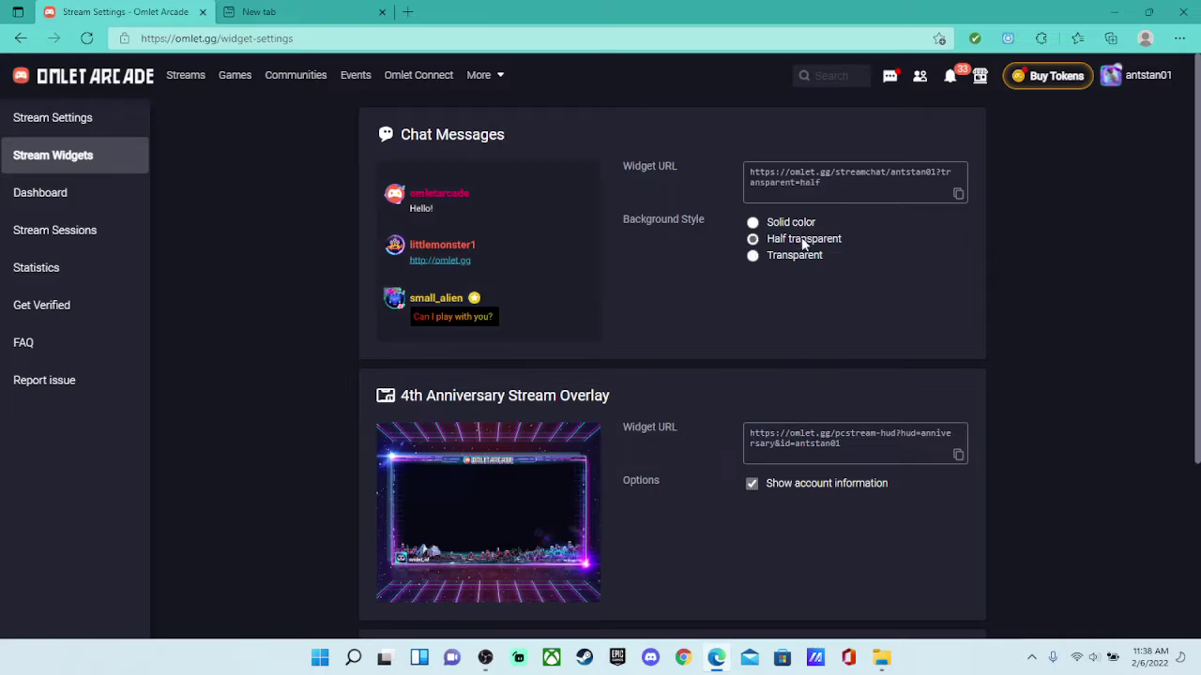
click(958, 194)
key(ctrl+c)
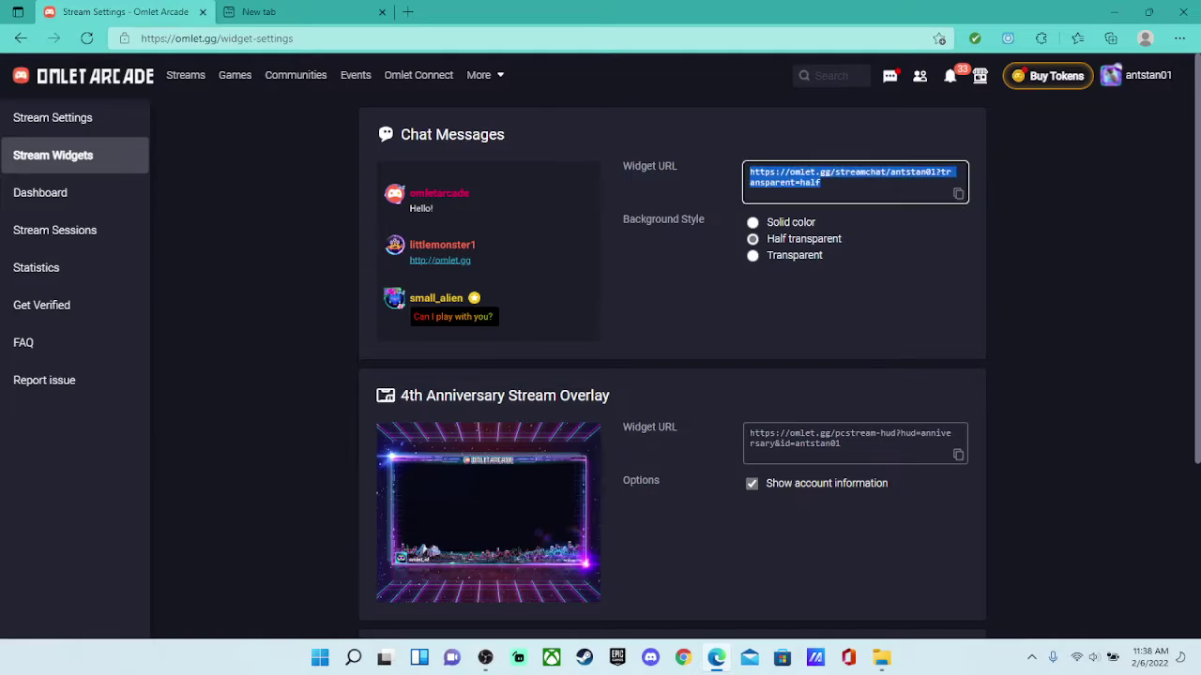
click(485, 657)
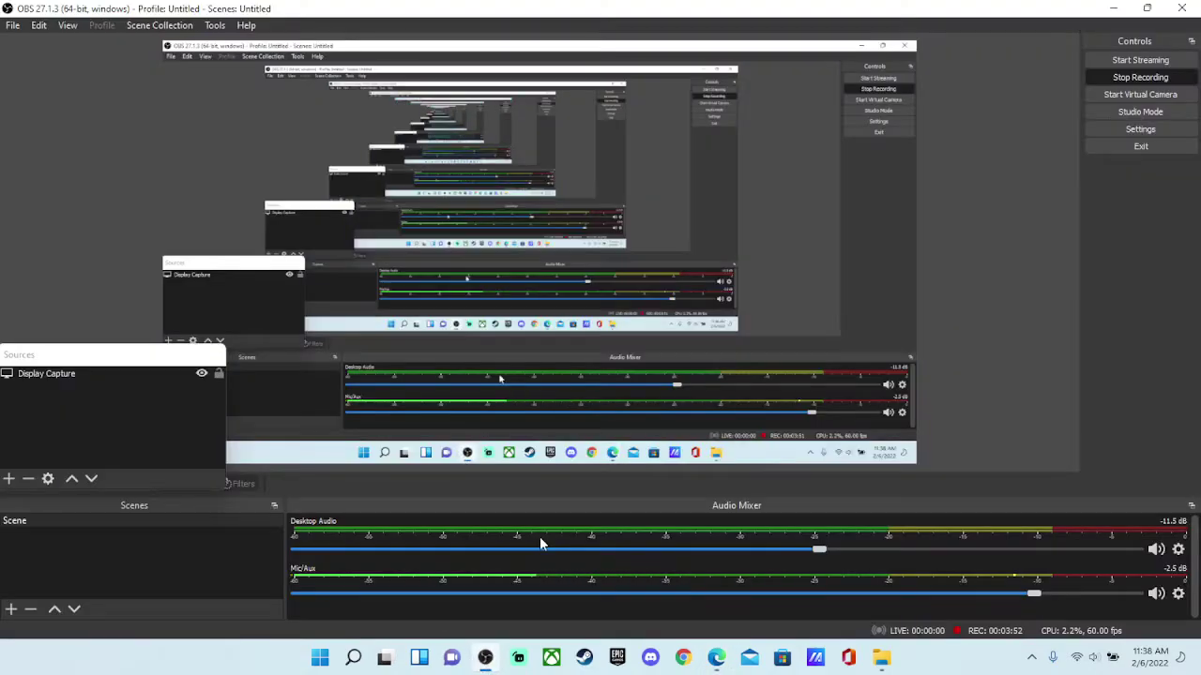
Step: Add a new Browser source named 'Omlet Chat'
click(8, 479)
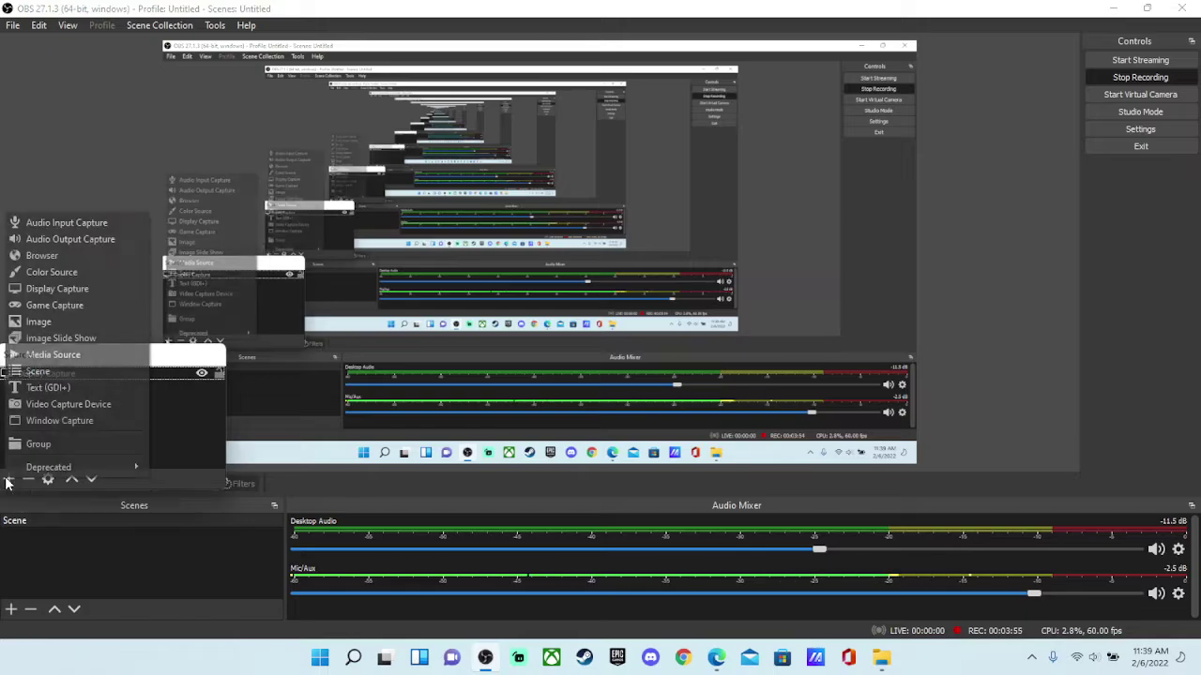
click(84, 255)
key(BackSpace)
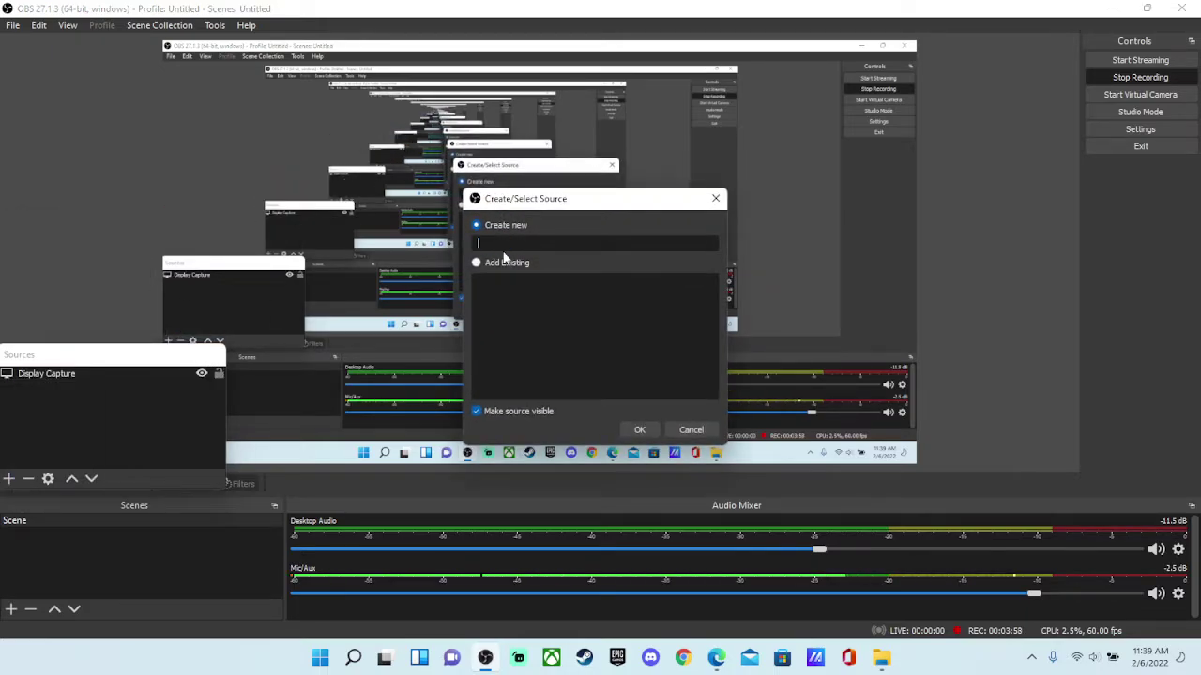
text(Omlet Ch)
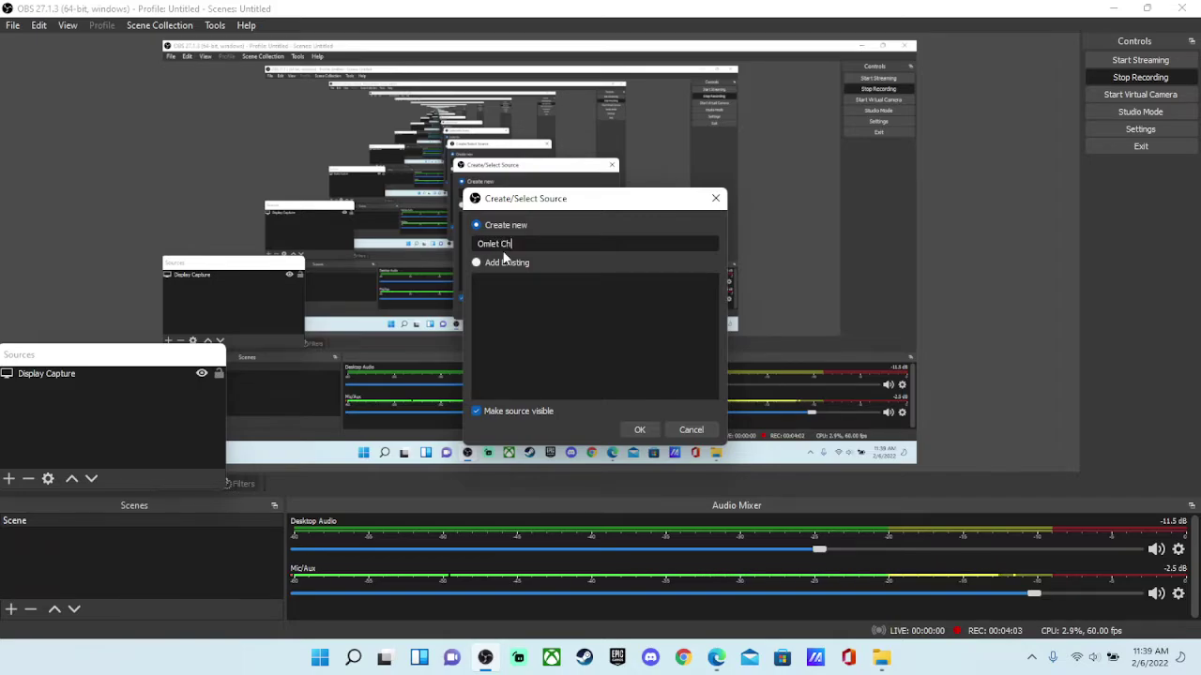
text(at)
click(639, 430)
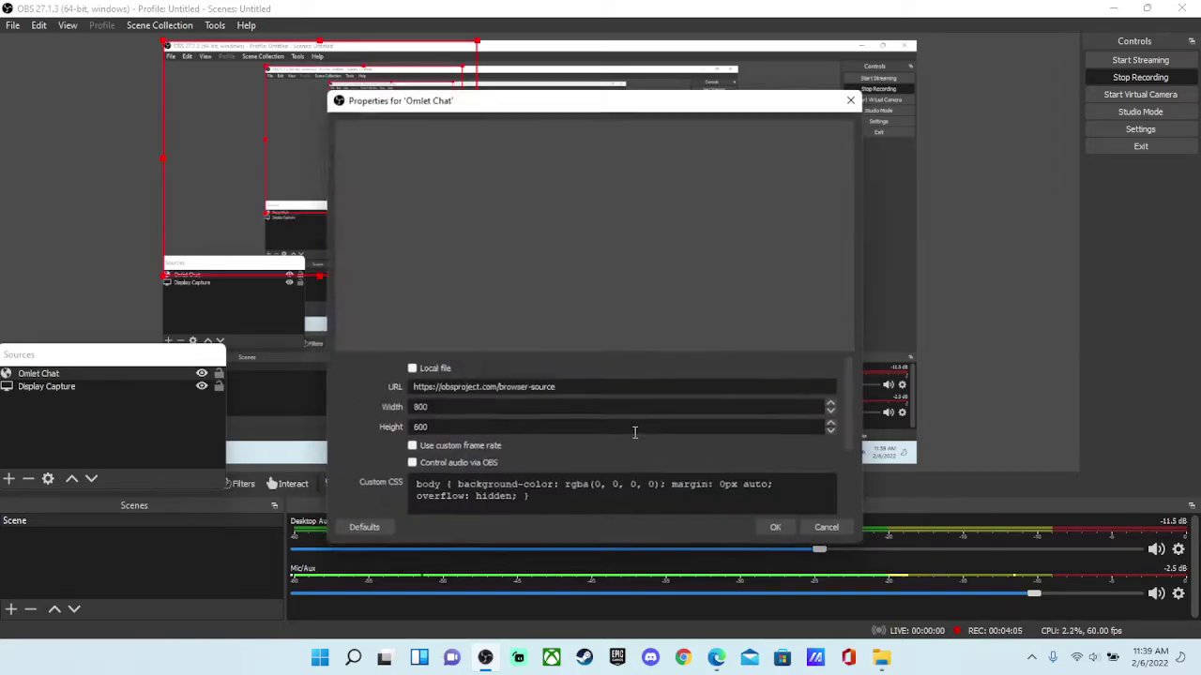
Step: Paste the chat widget URL and size the browser source to width 300, height 550
key(ctrl+a)
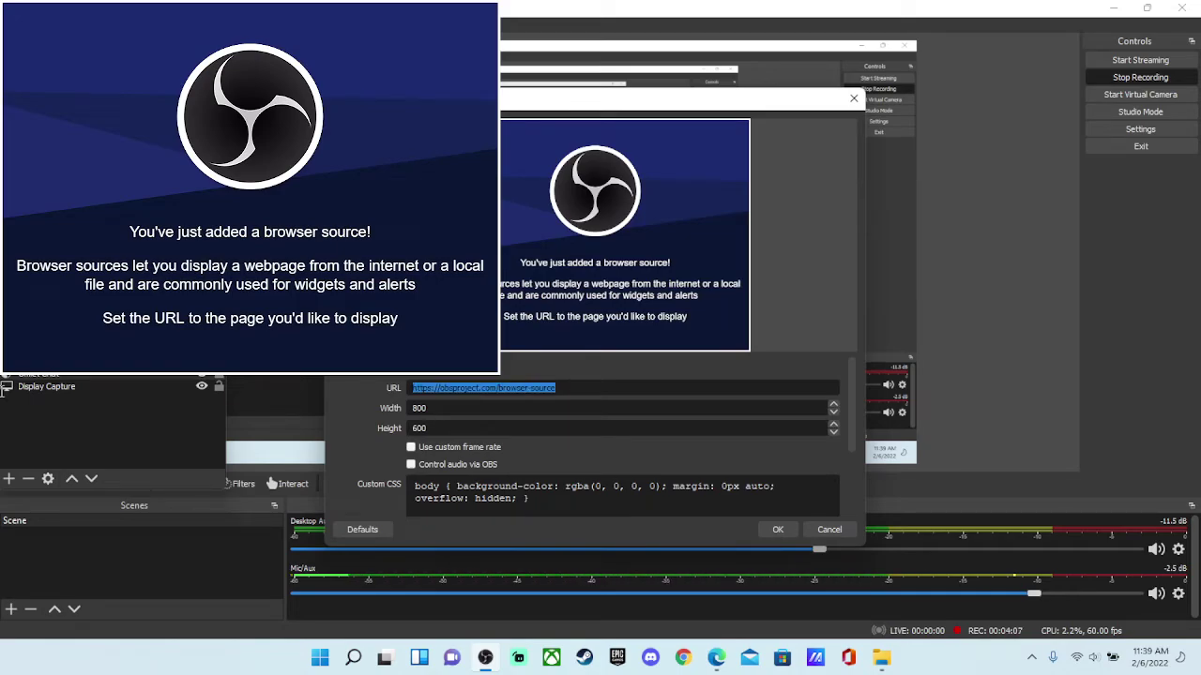
key(BackSpace)
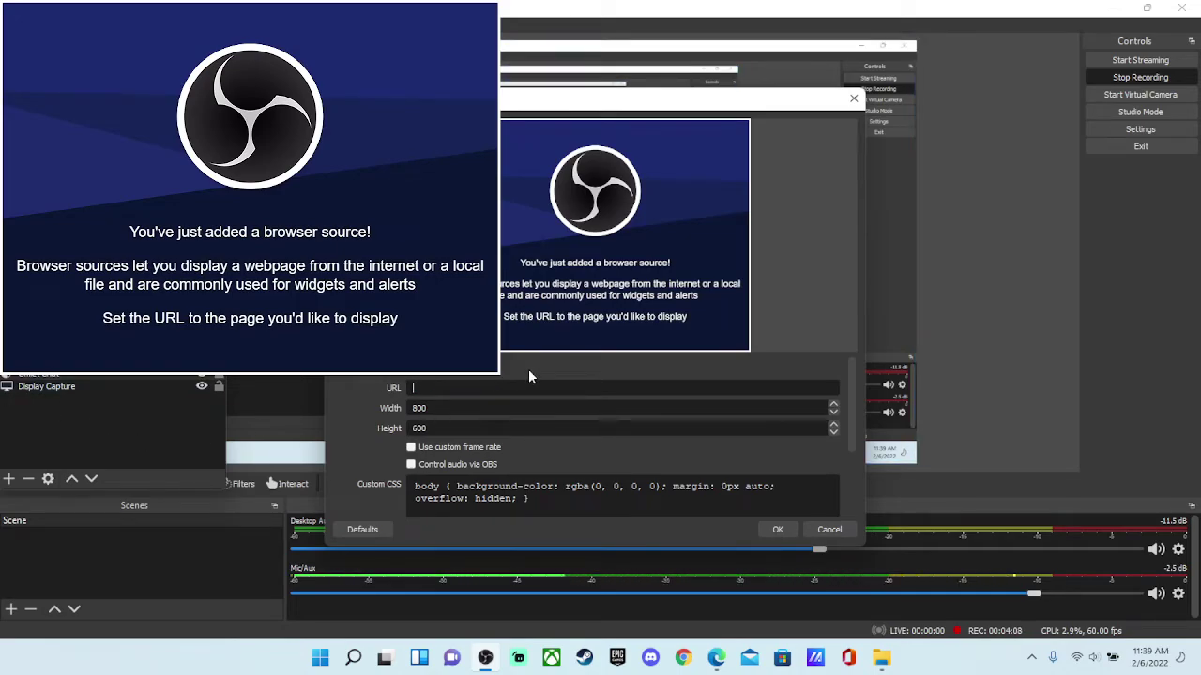
key(ctrl+v)
key(Tab)
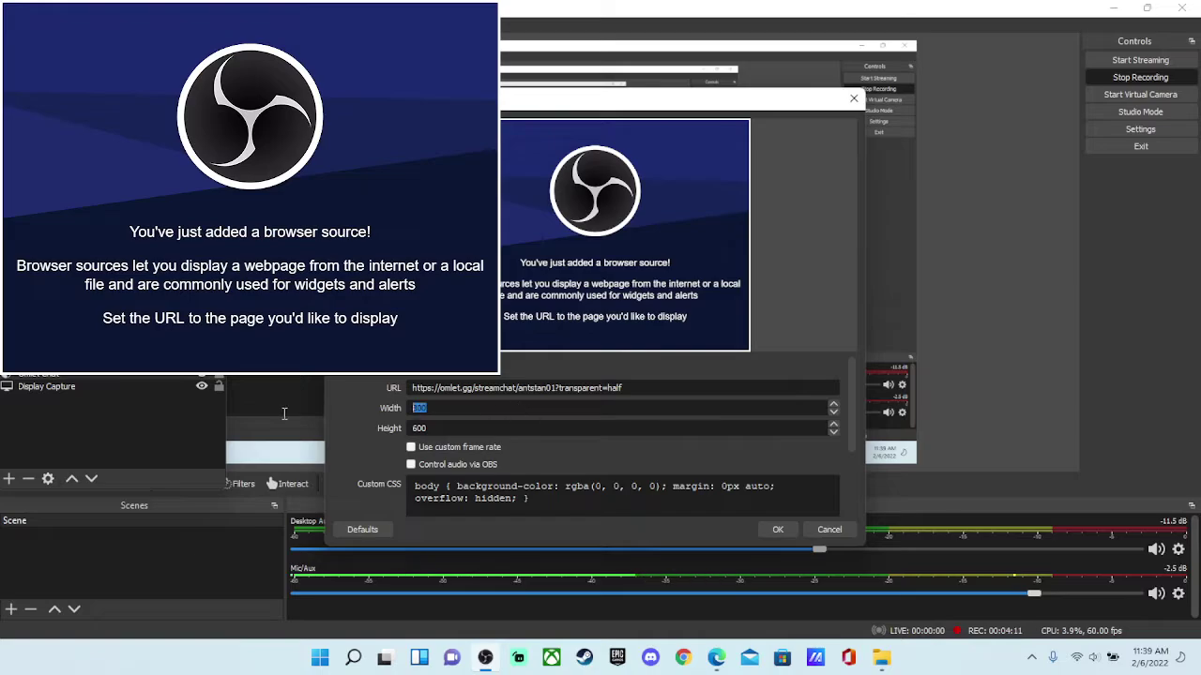
key(BackSpace)
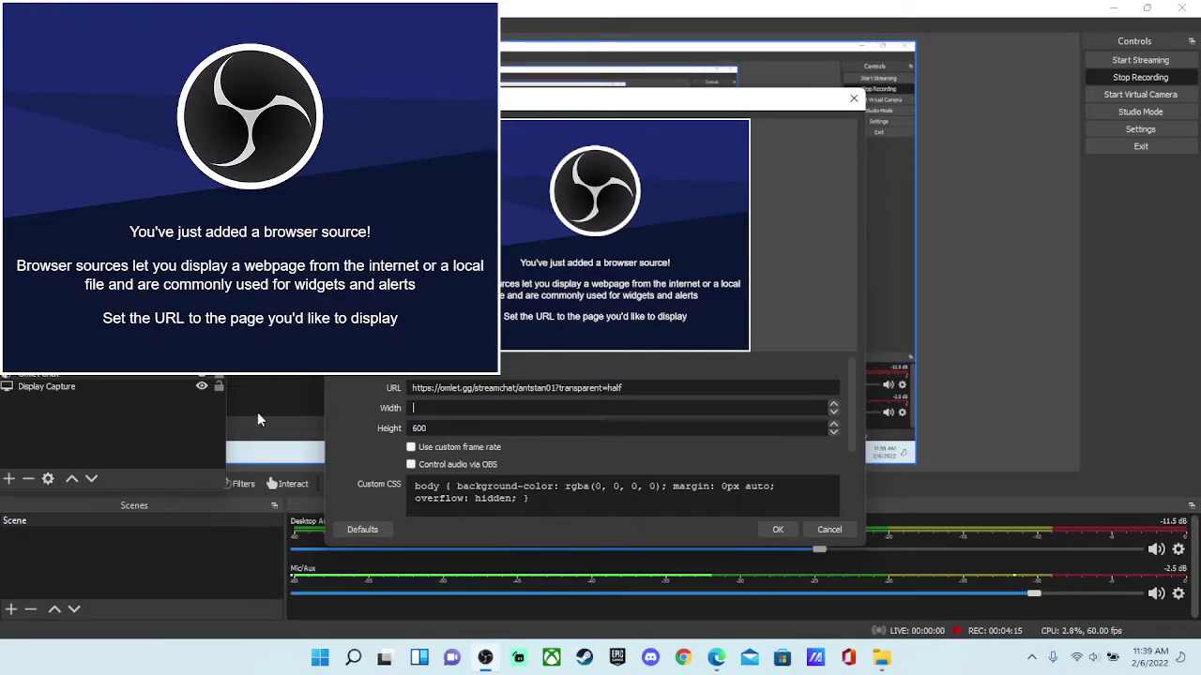
text(300)
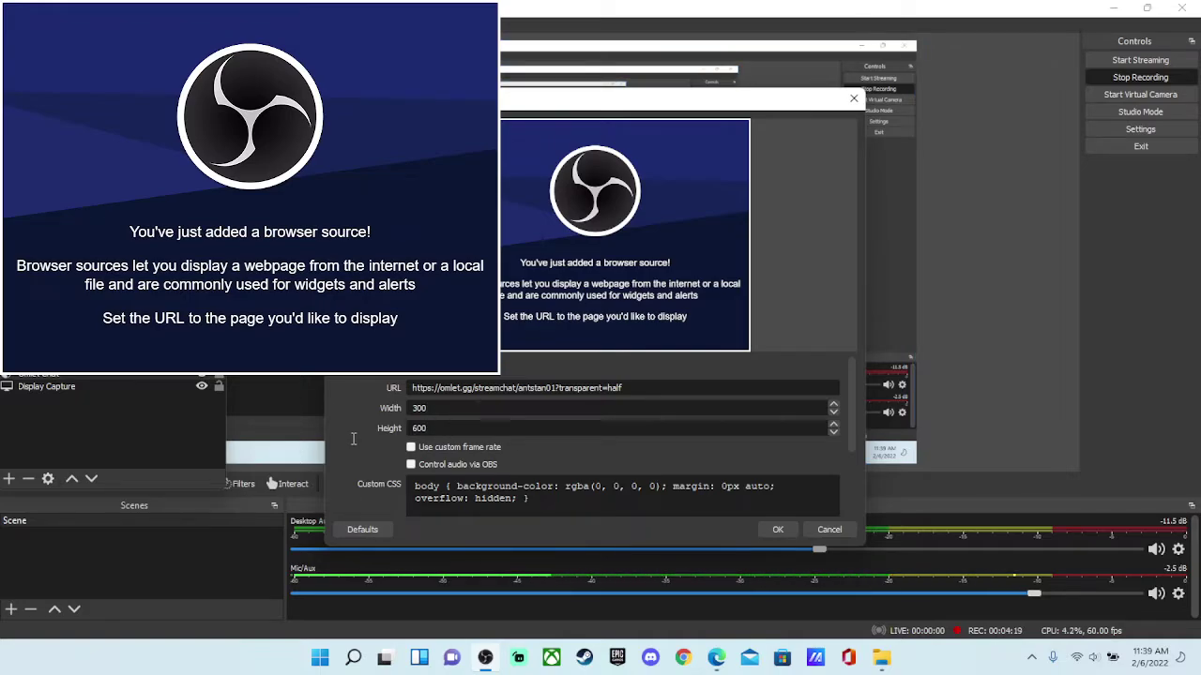
drag(446, 433, 397, 436)
text(550)
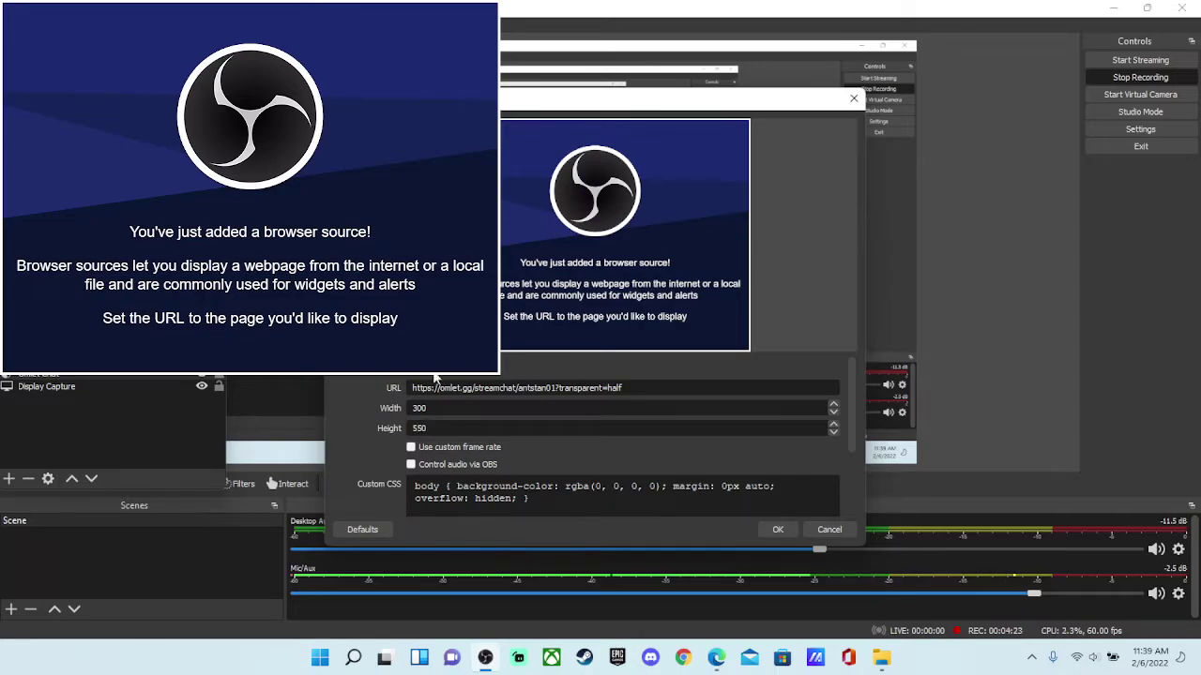
click(785, 530)
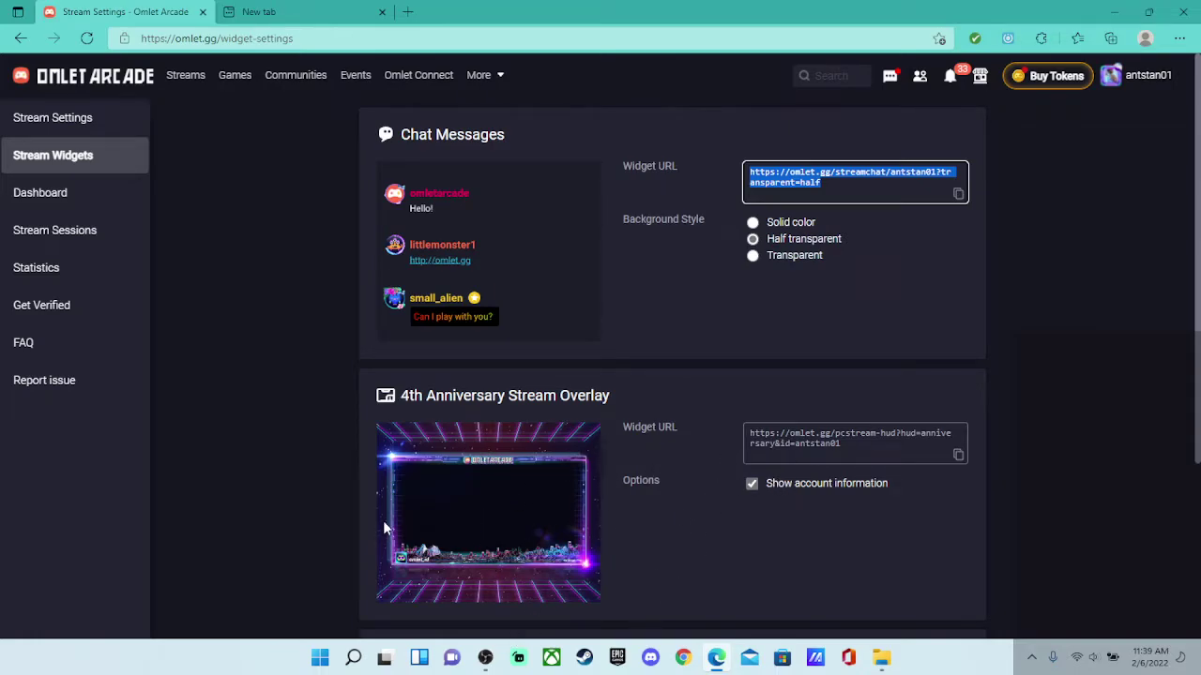
Step: Copy the 4th Anniversary Stream Overlay widget URL and return to OBS Studio
click(958, 455)
key(ctrl+c)
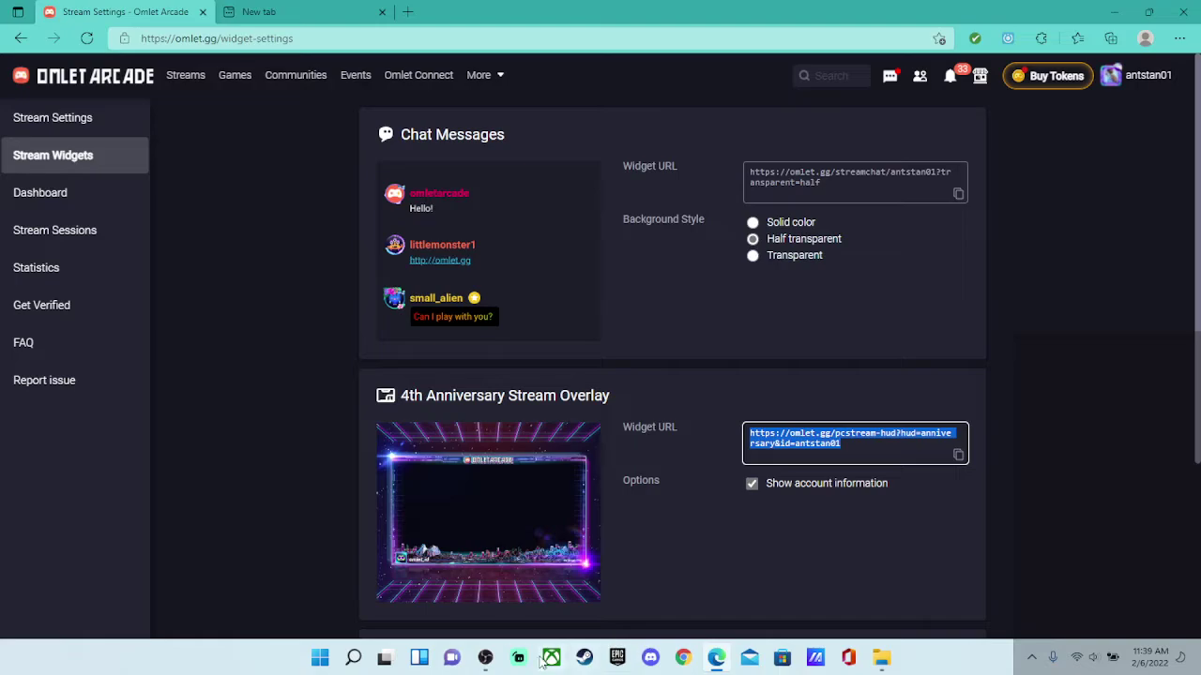
click(485, 657)
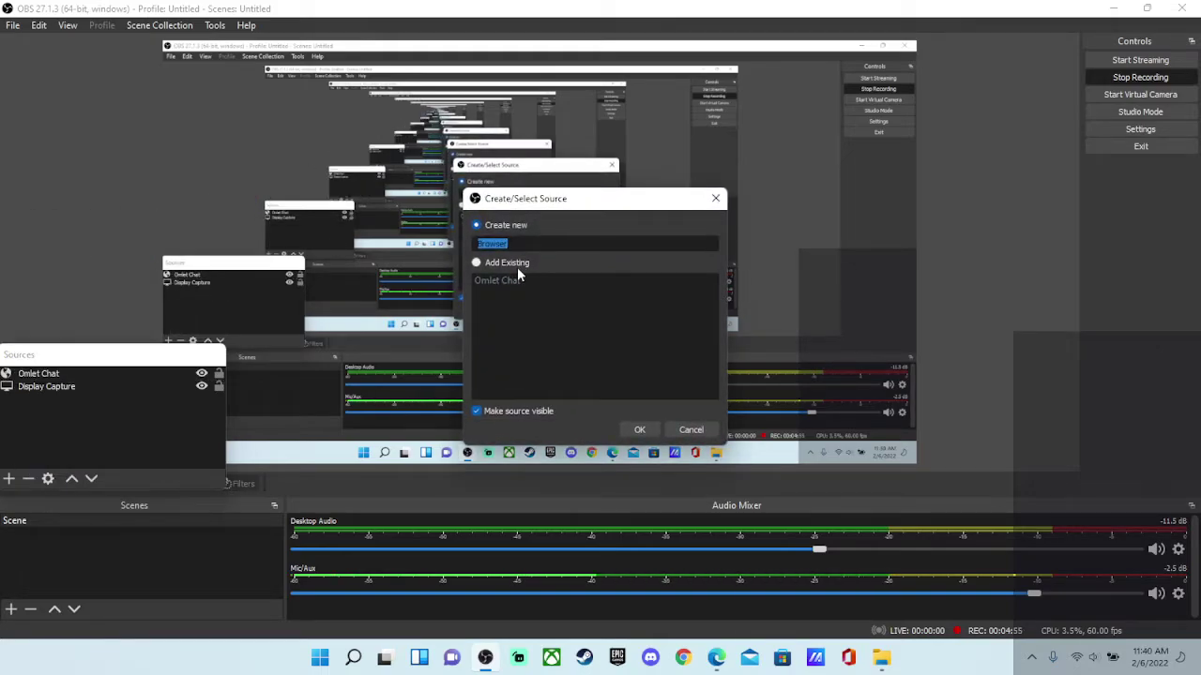
Step: Name the new browser source 'Omlet Overlay'
key(BackSpace)
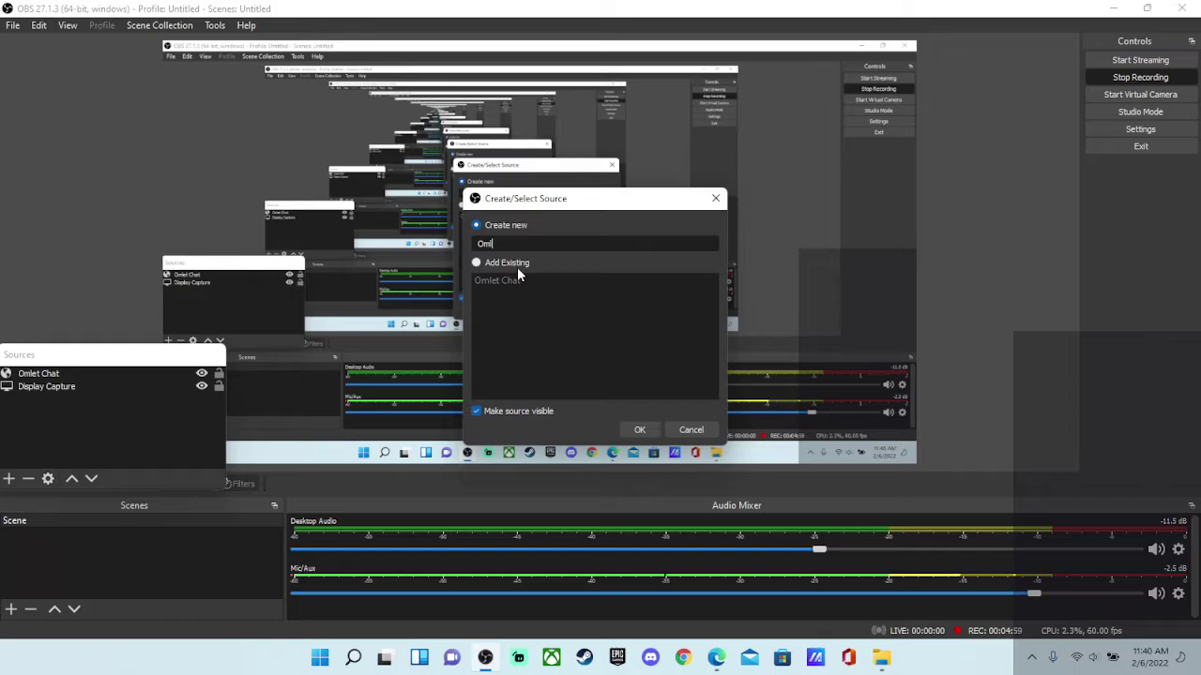
text(Omlet Overlay)
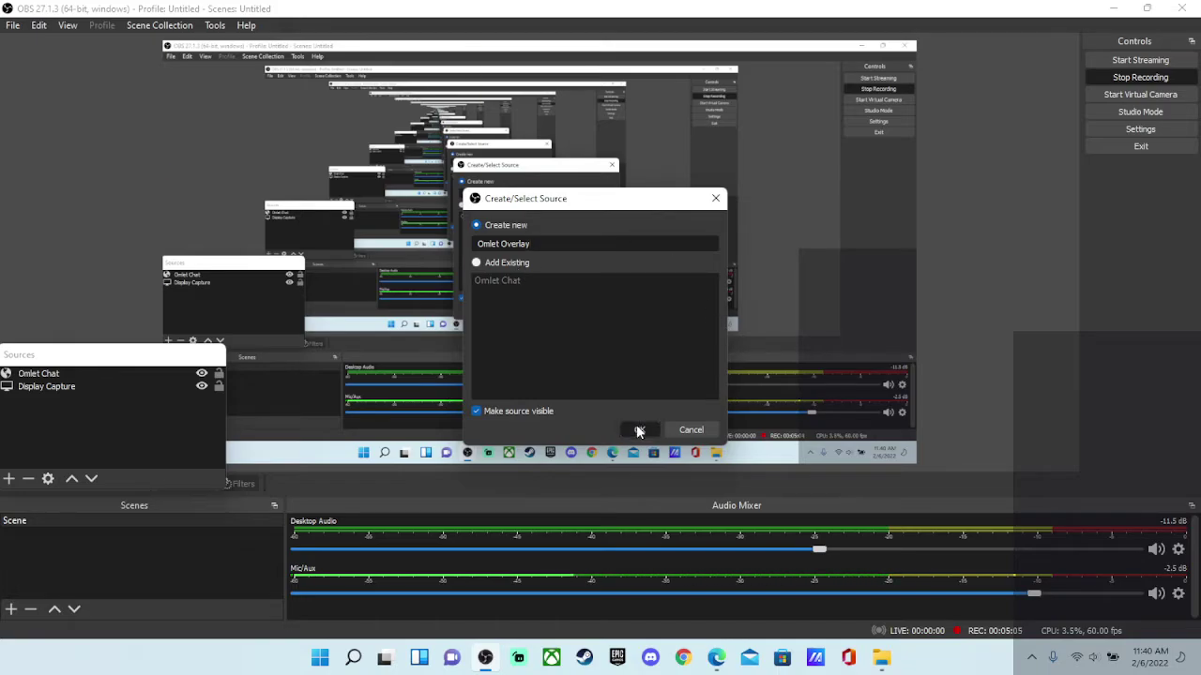
click(639, 429)
Step: Paste the overlay widget URL as the source address and set its size to 1920×1080
key(ctrl+a)
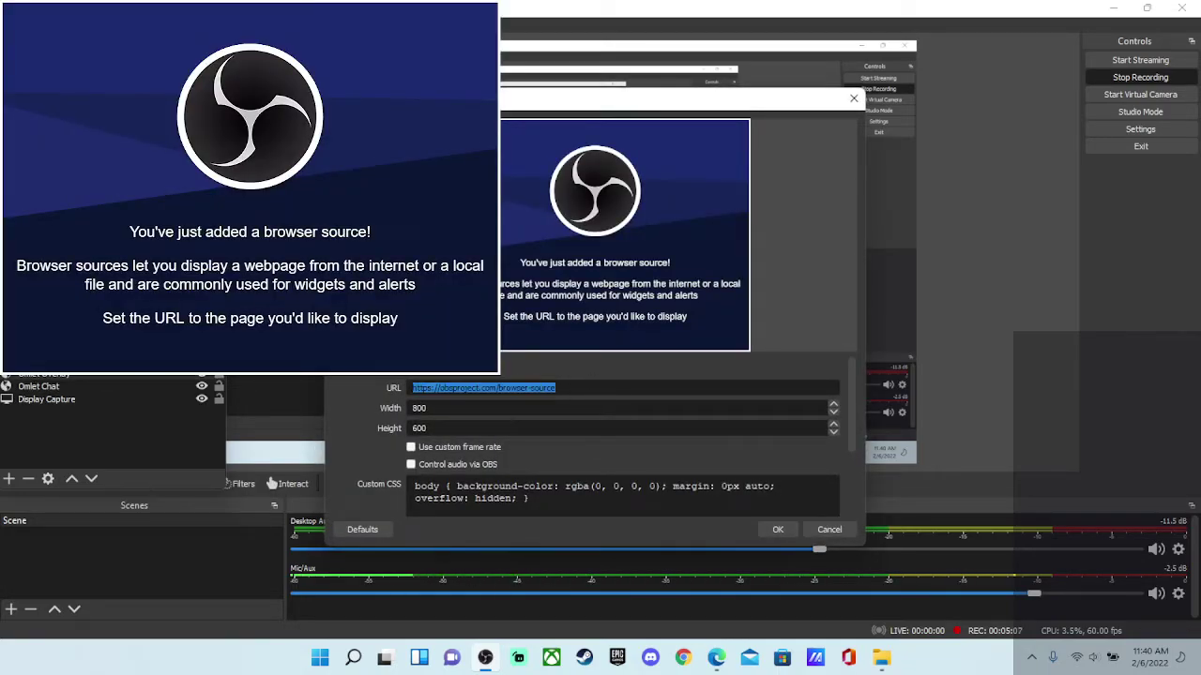
key(BackSpace)
key(ctrl+v)
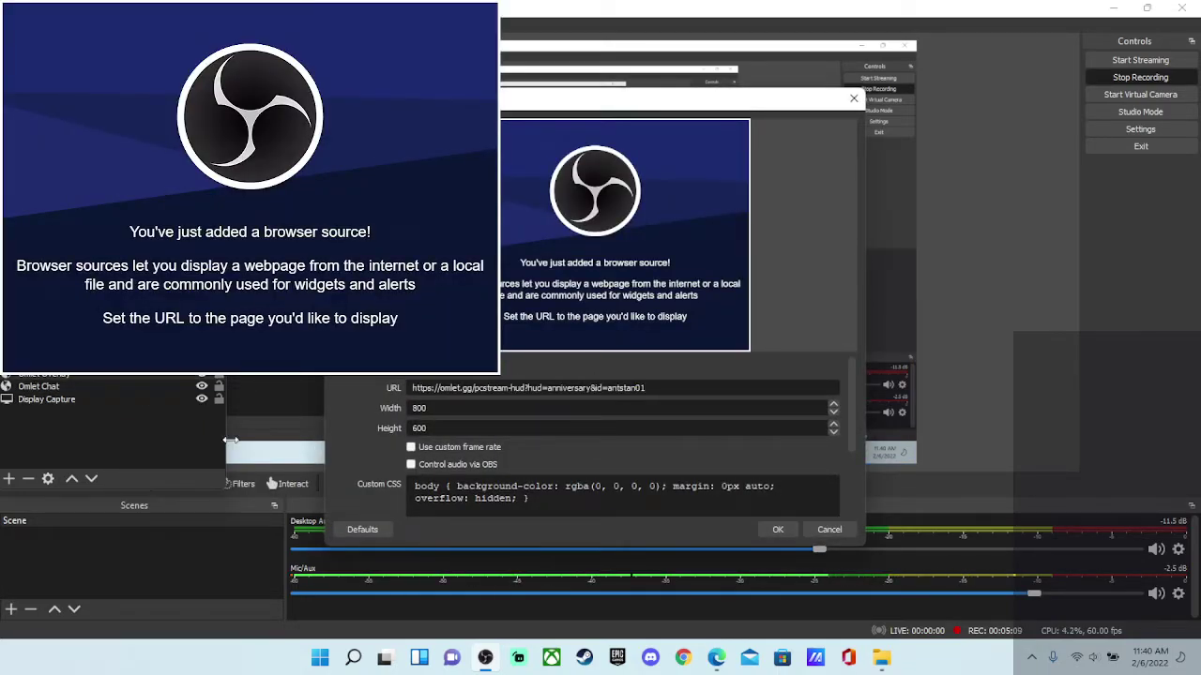
key(ctrl+a)
key(BackSpace)
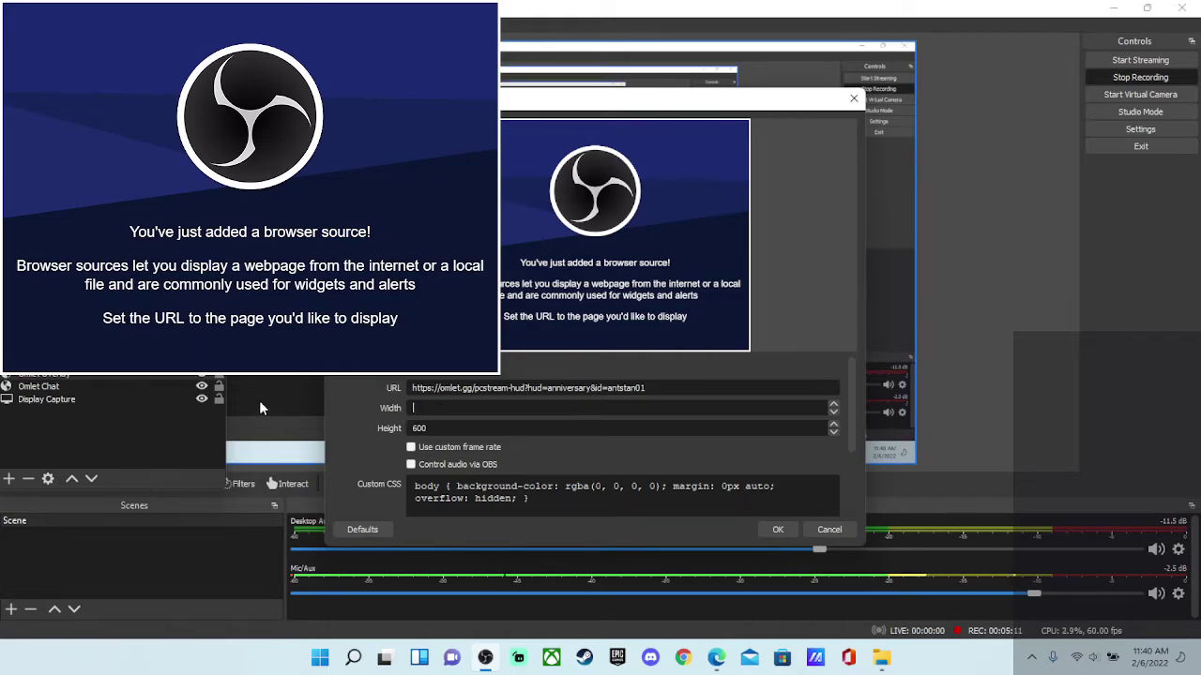
text(1920)
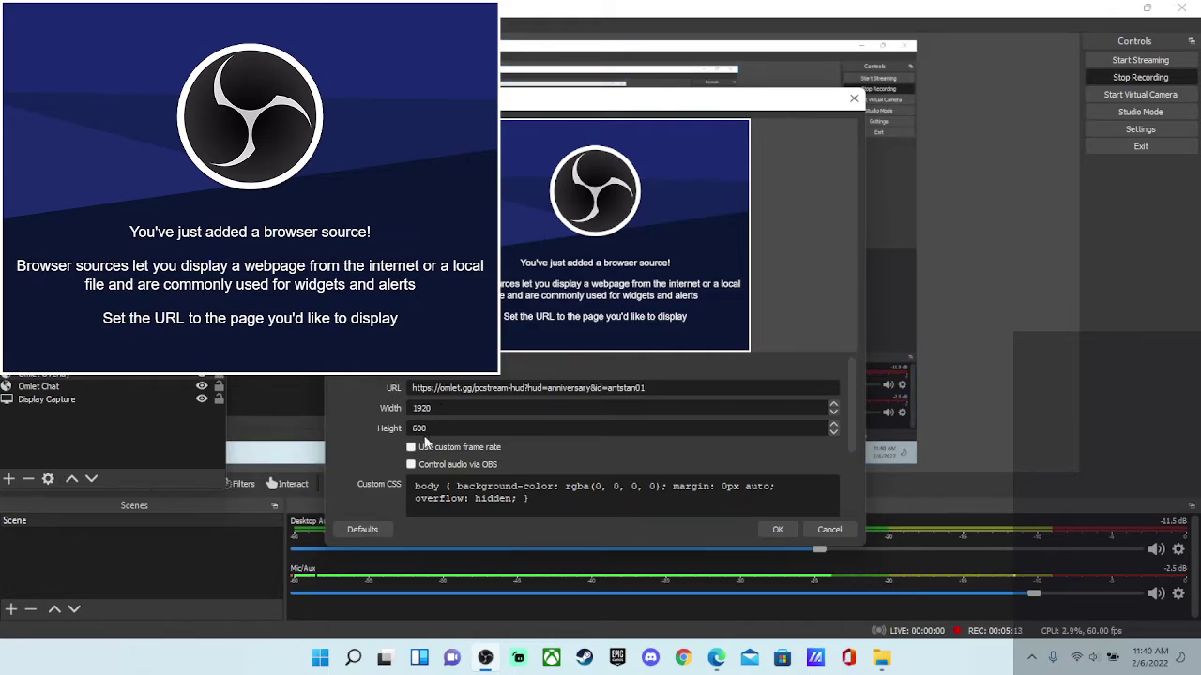
key(Tab)
key(BackSpace)
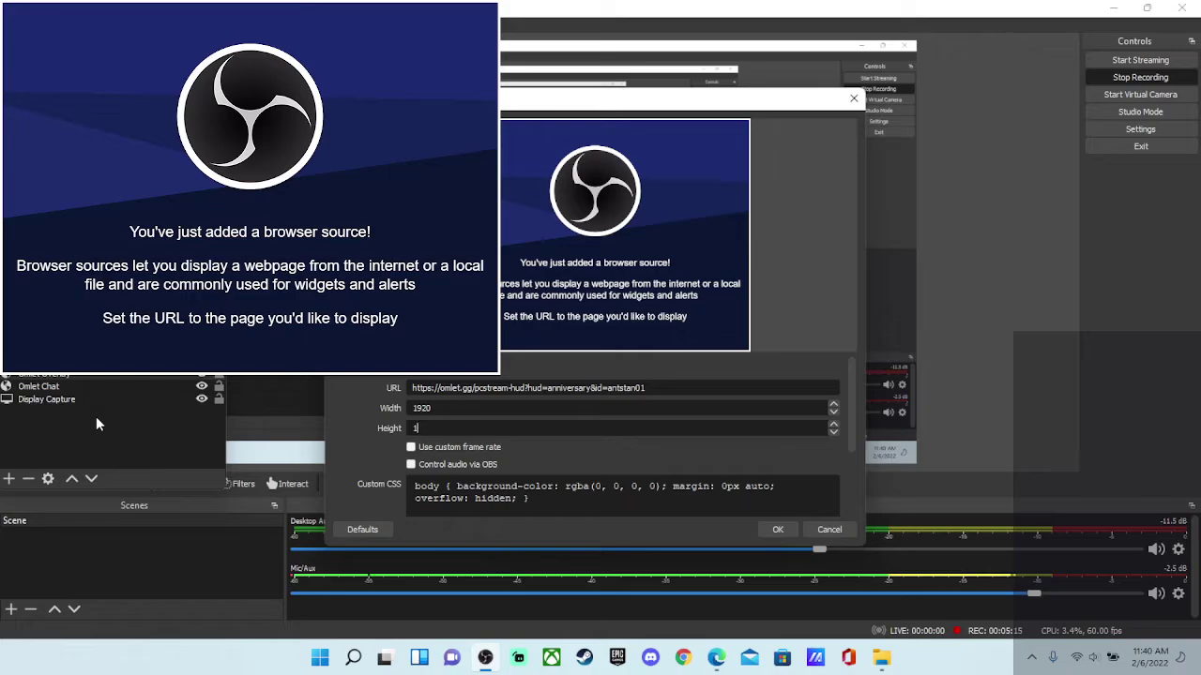
text(1080)
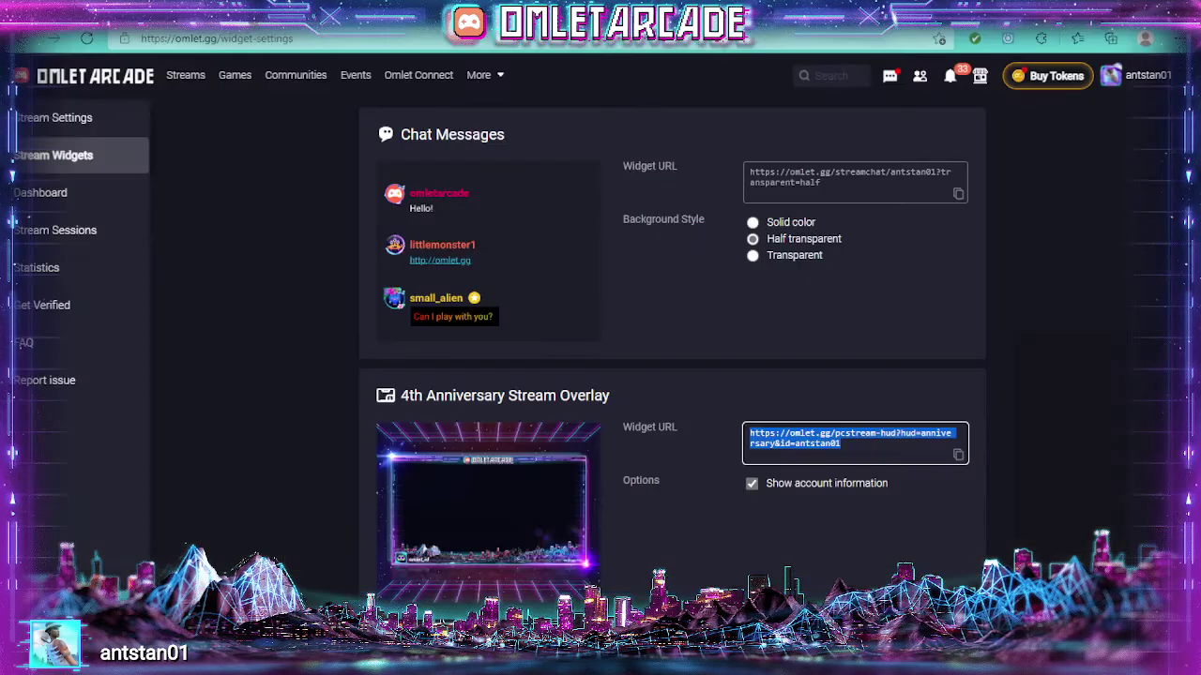
Step: On the Stream Settings page, set the event to Fortnite: Stream to Win!
click(85, 118)
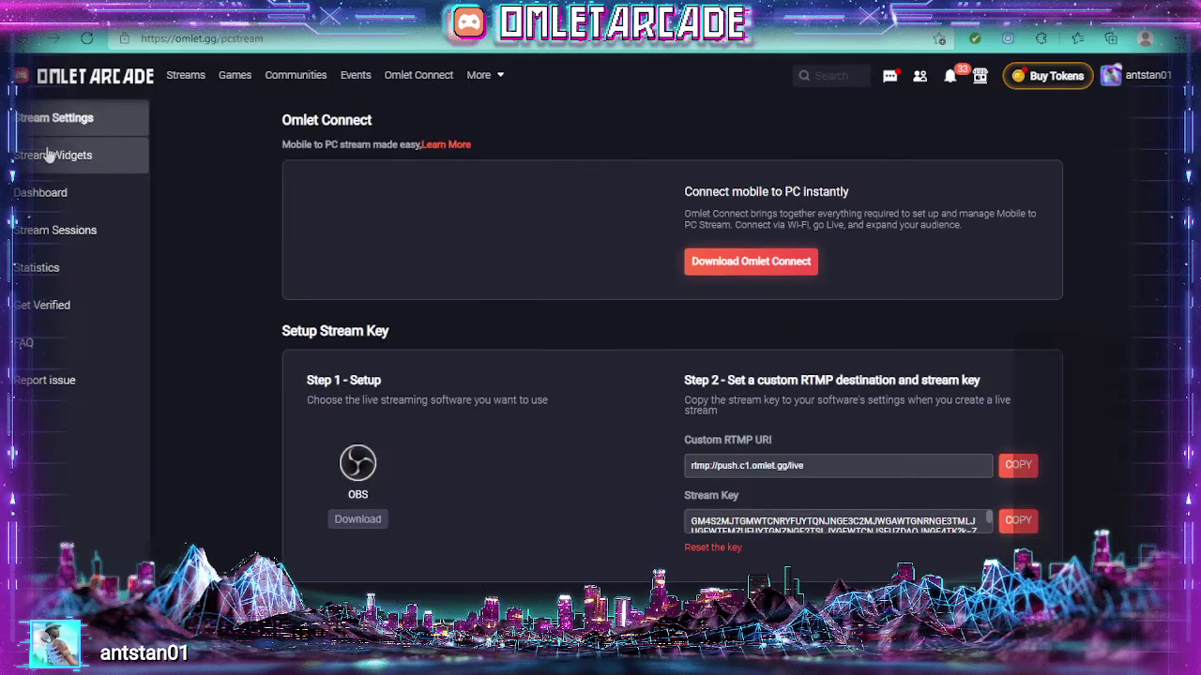
scroll(741, 548, down, 5)
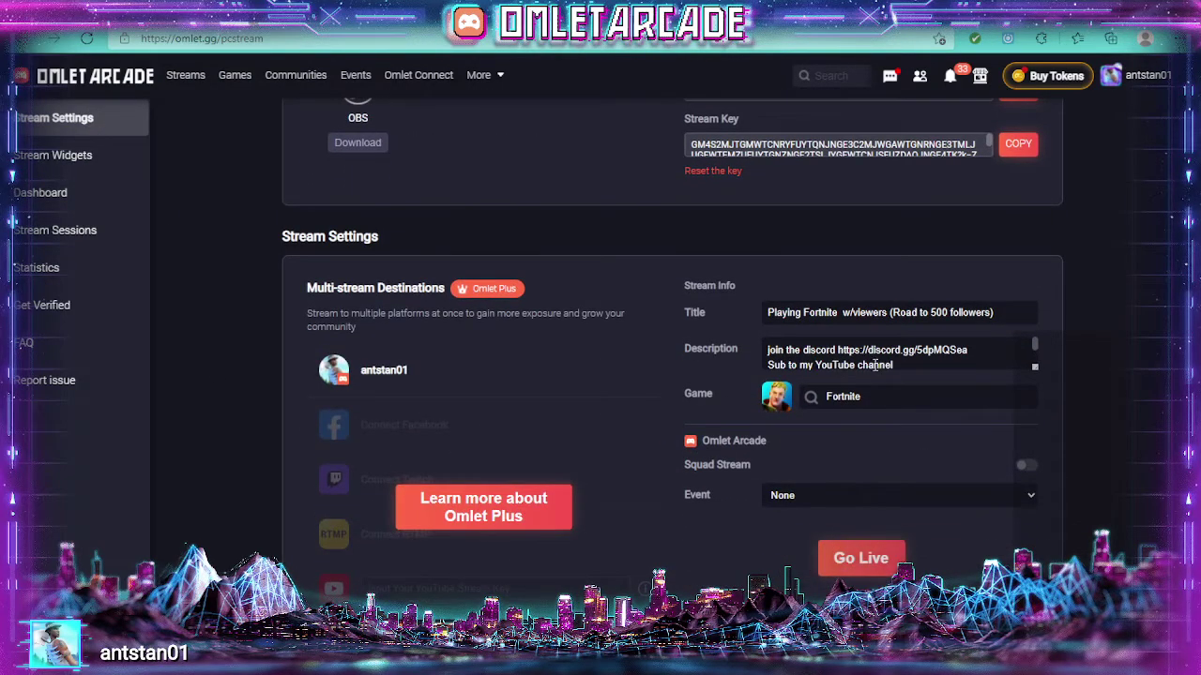
click(827, 495)
click(825, 529)
Step: Review the stream description, briefly selecting its Discord link
scroll(907, 360, down, 2)
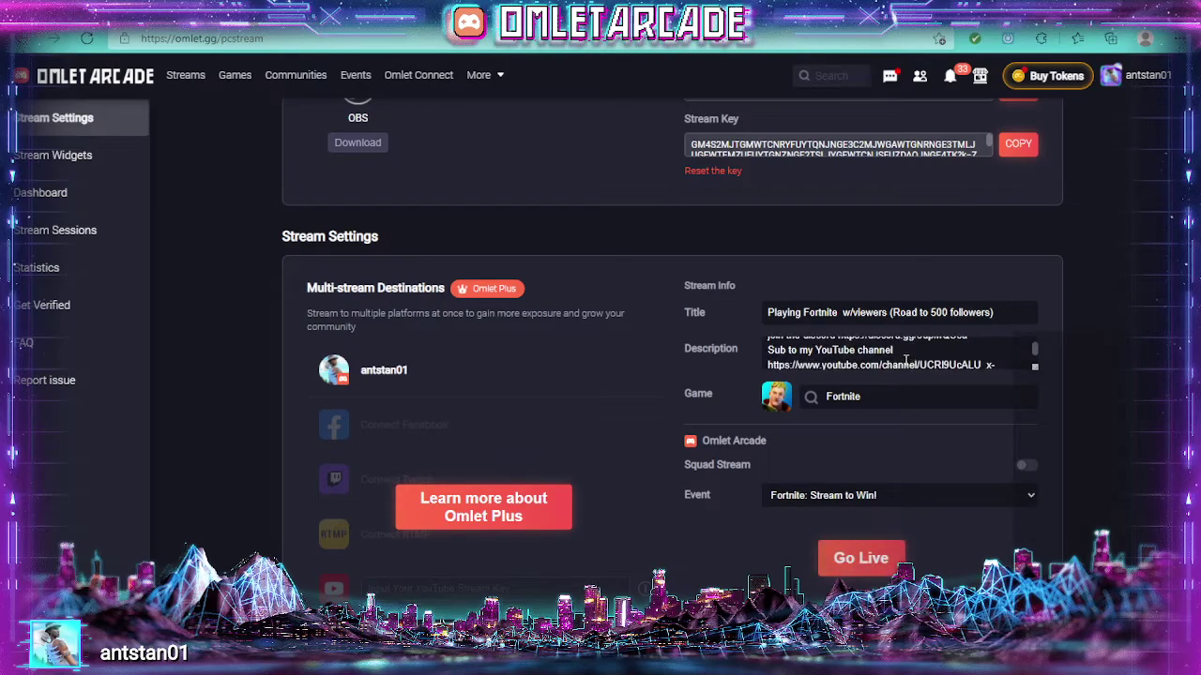
scroll(907, 360, up, 2)
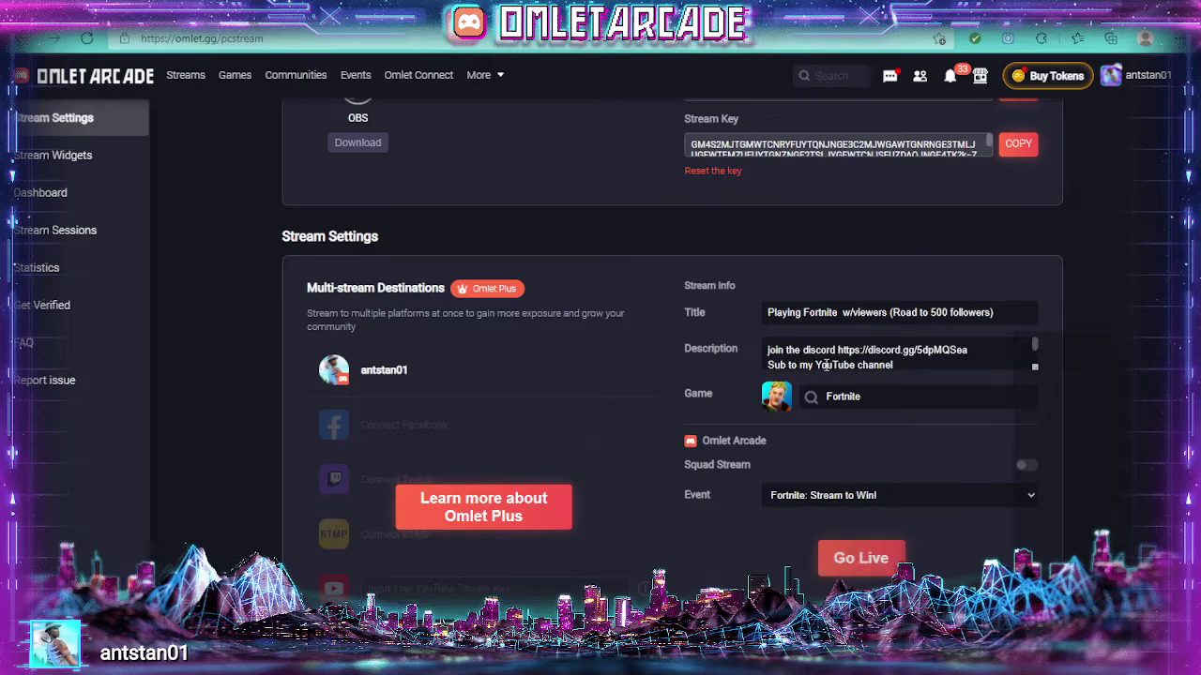
scroll(915, 387, up, 1)
scroll(897, 413, down, 1)
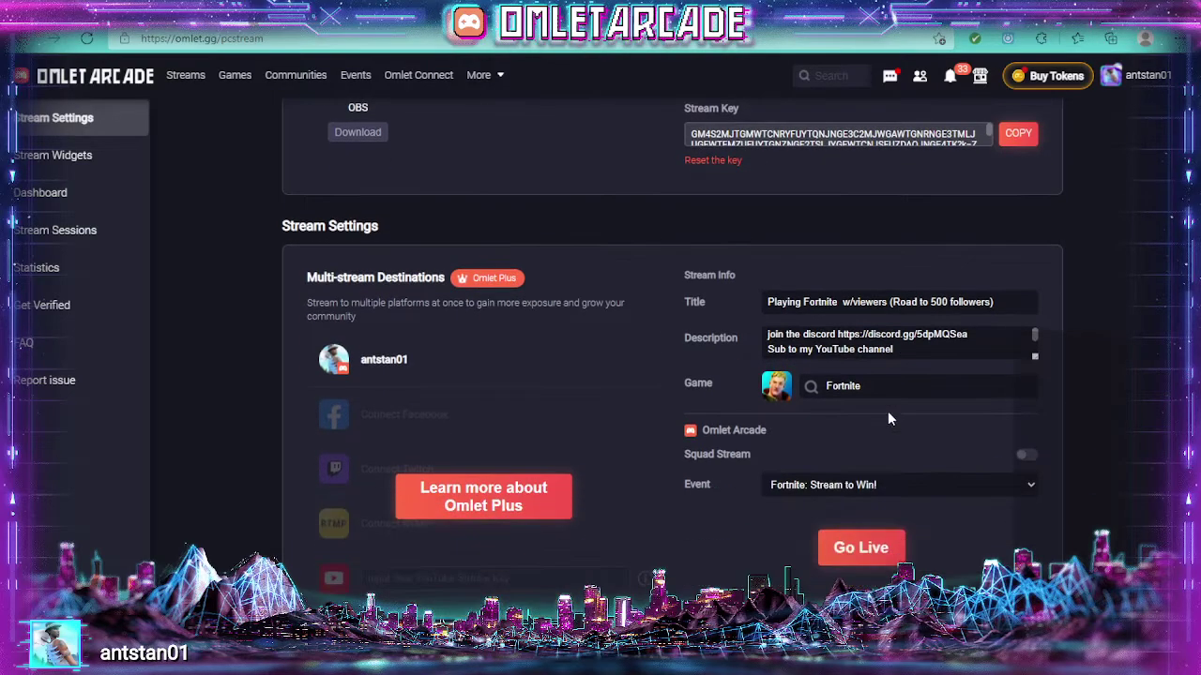
drag(838, 334, 947, 335)
click(831, 349)
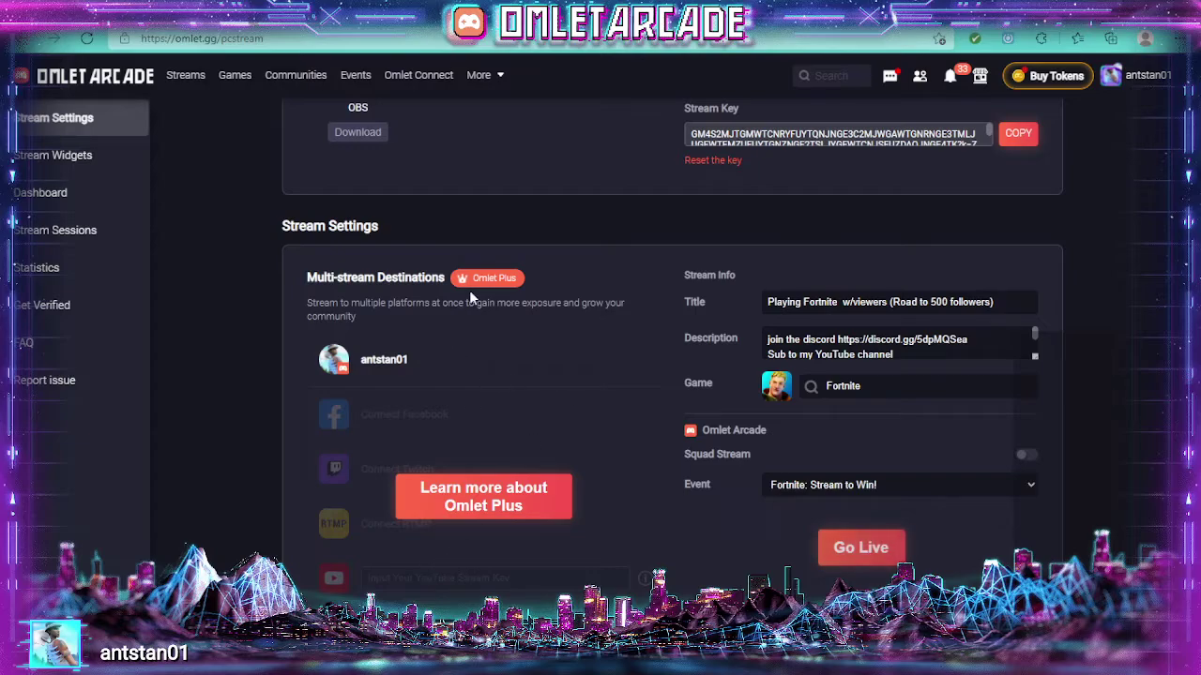
Step: Go Live to start the Omlet Arcade broadcast and show the stream dashboard
click(860, 548)
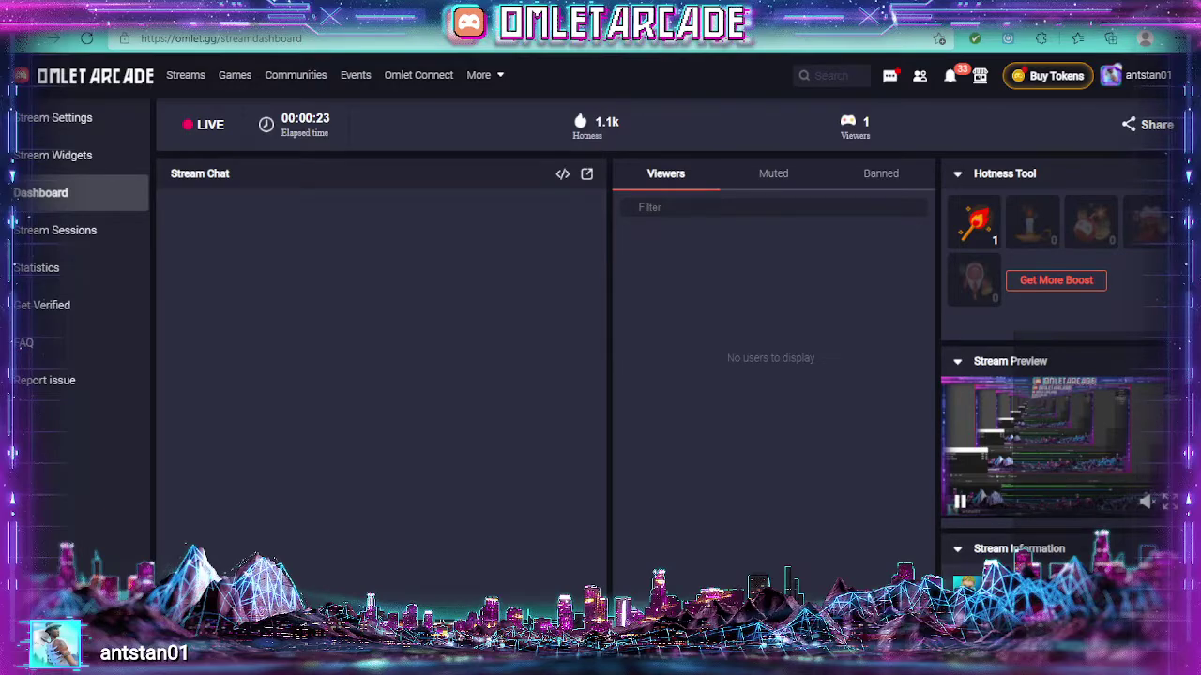
Step: Bring the streaming OBS Studio window back in front of the browser
key(alt+Tab)
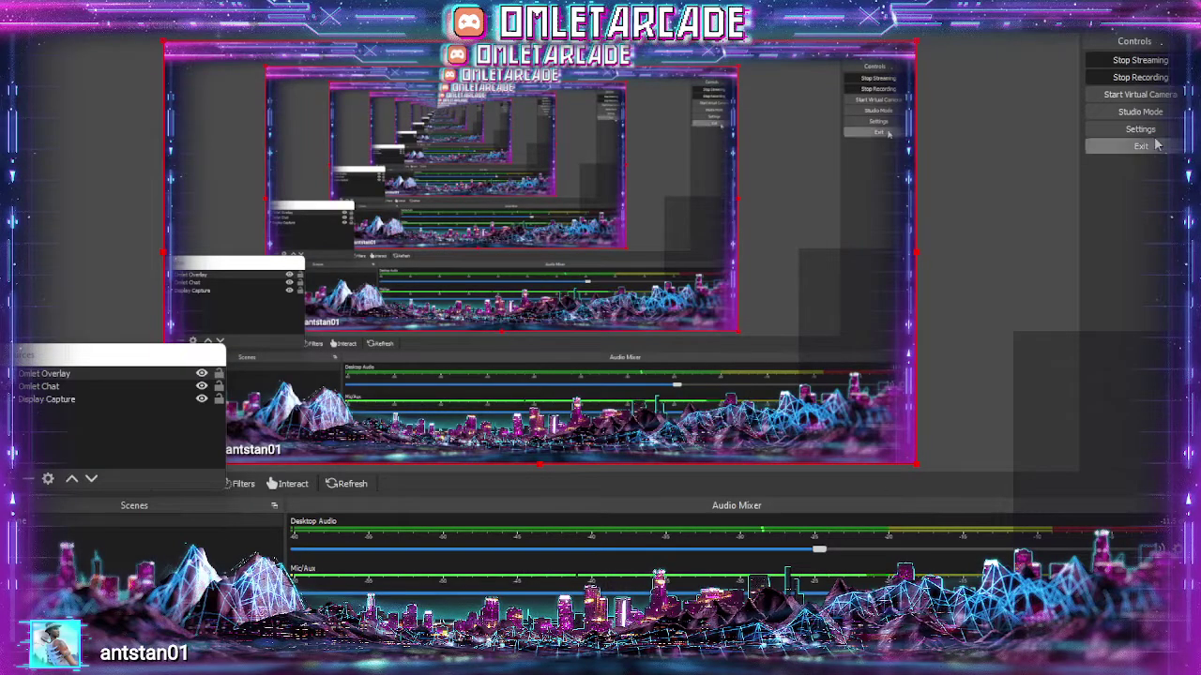